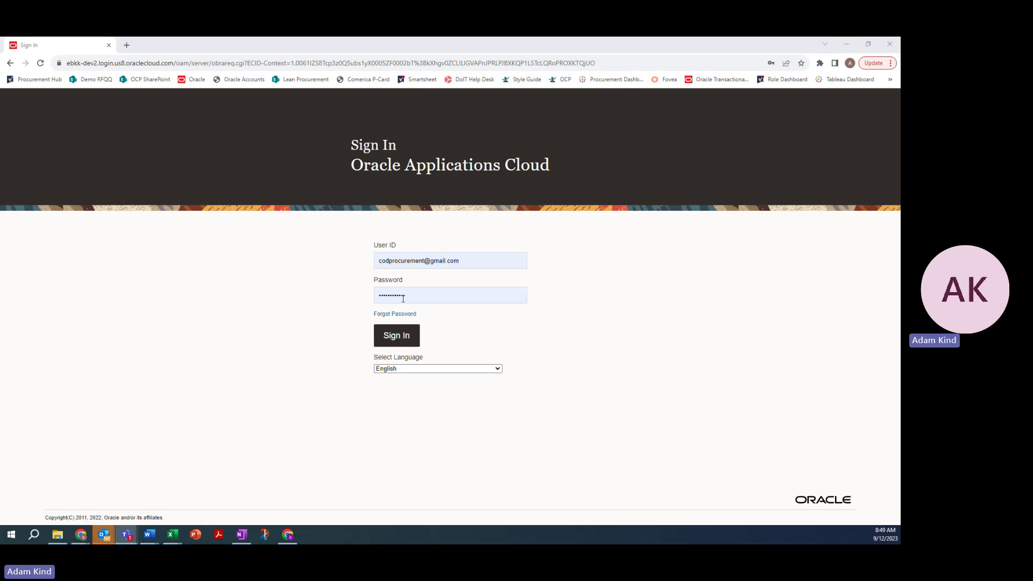
Sign in with the prefilled credentials and open the Supplier Portal from the home page
{"action": "left_click", "coordinate": [403, 341]}
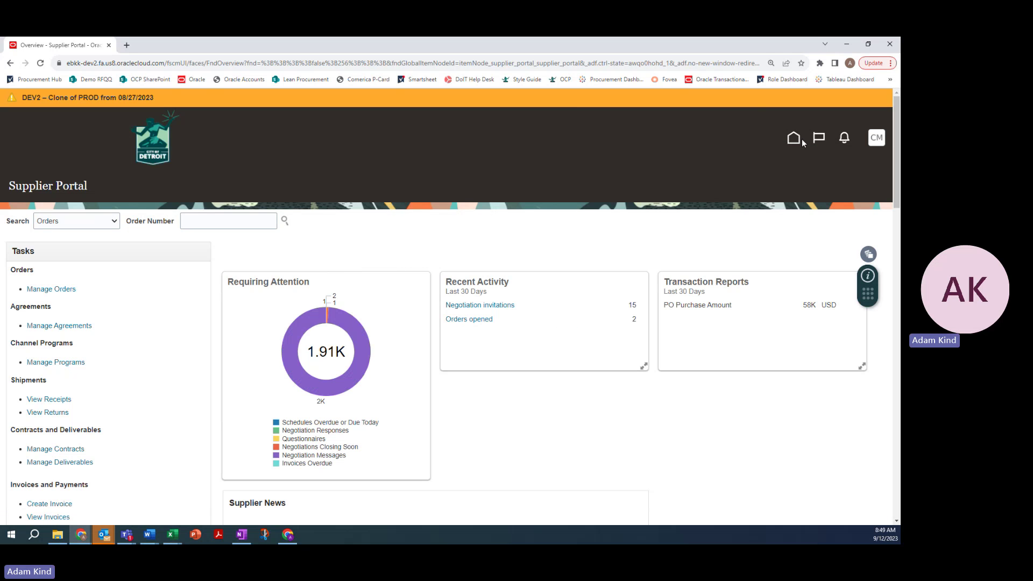
{"action": "left_click", "coordinate": [796, 142]}
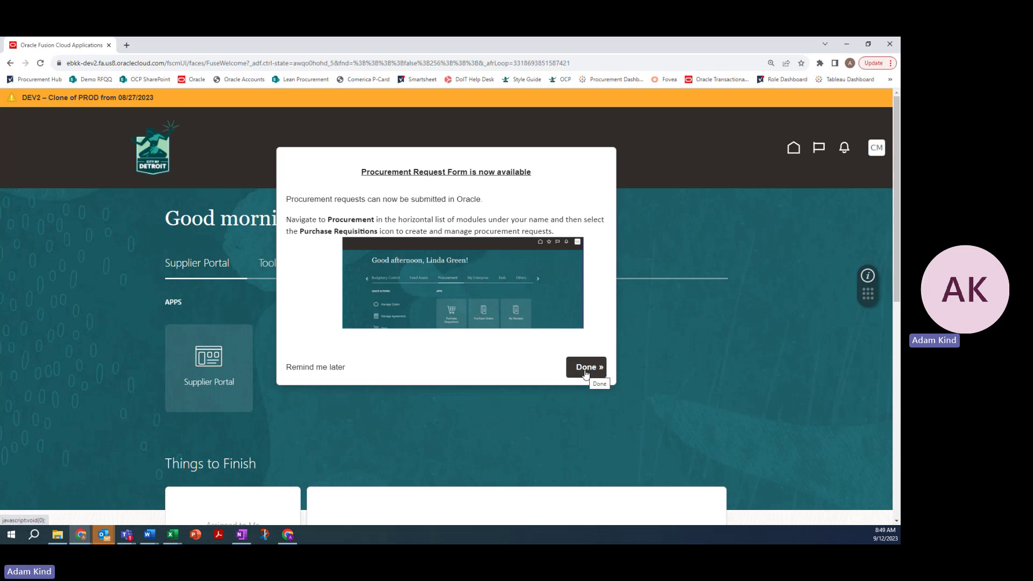
{"action": "left_click", "coordinate": [586, 371]}
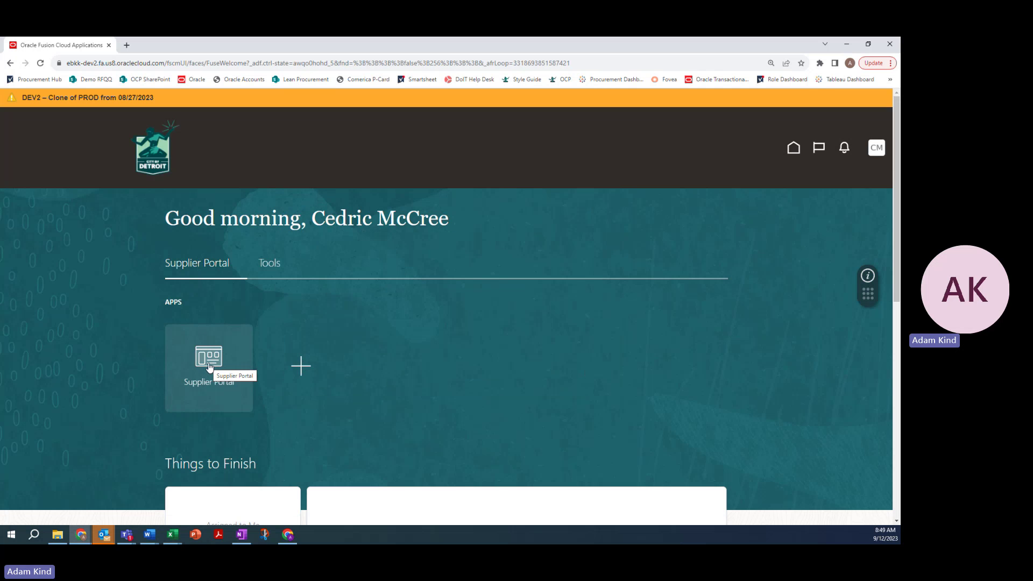
{"action": "left_click", "coordinate": [231, 362]}
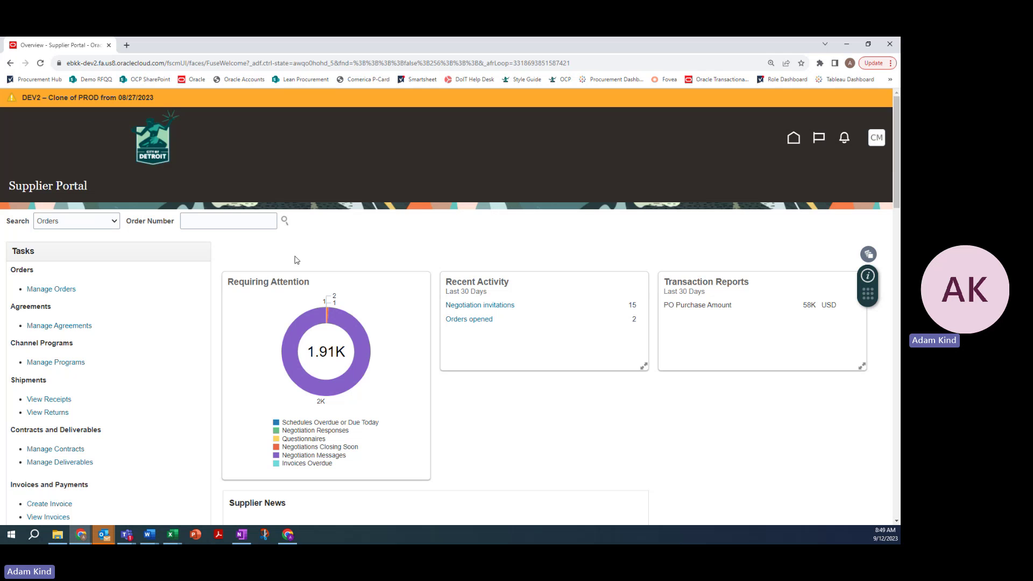
Open the list of current bid opportunities from the Supplier Portal's Negotiations tasks
{"action": "scroll", "coordinate": [241, 258], "scroll_direction": "down", "scroll_amount": 1}
{"action": "scroll", "coordinate": [241, 258], "scroll_direction": "down", "scroll_amount": 3}
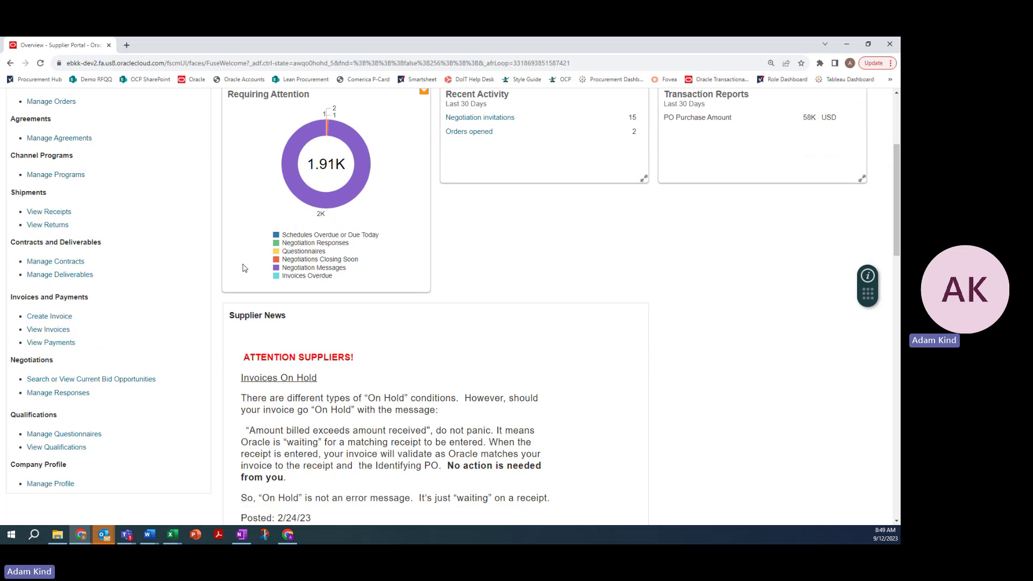
{"action": "scroll", "coordinate": [243, 268], "scroll_direction": "down", "scroll_amount": 2}
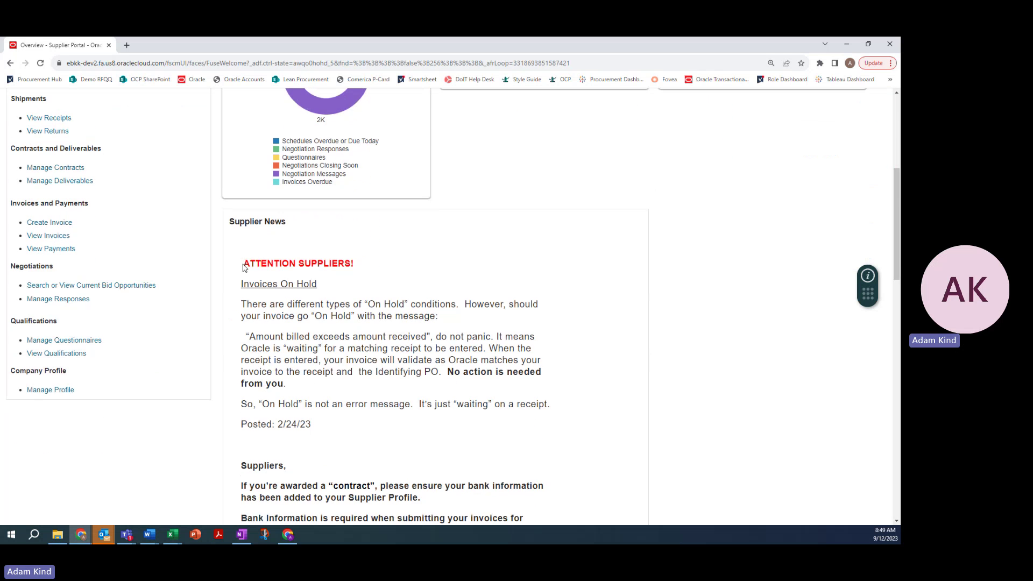
{"action": "scroll", "coordinate": [243, 268], "scroll_direction": "up", "scroll_amount": 5}
{"action": "scroll", "coordinate": [198, 335], "scroll_direction": "down", "scroll_amount": 2}
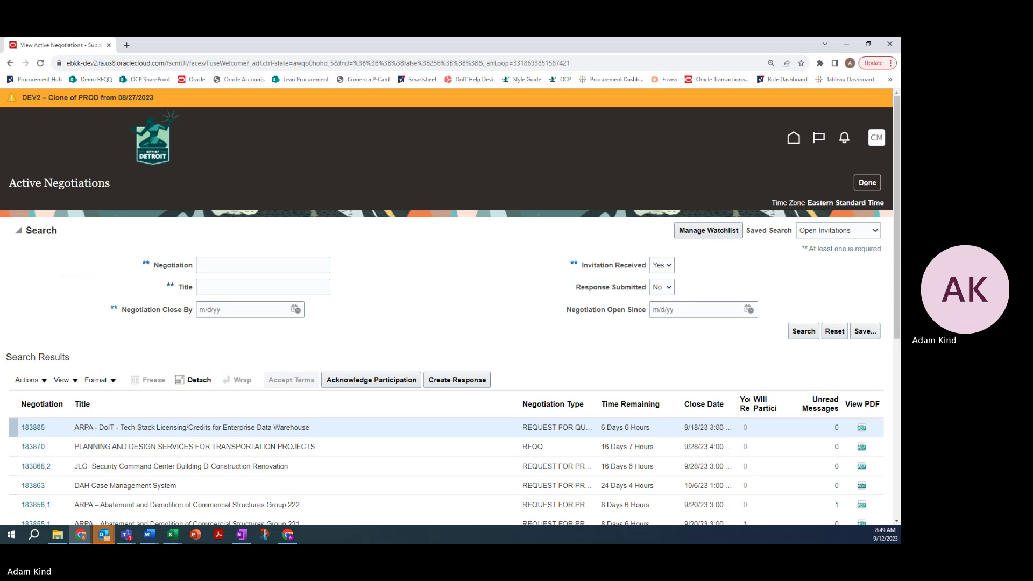
Clear the Invitation Received and Response Submitted filters in the active negotiations search, setting both to blank
{"action": "scroll", "coordinate": [403, 284], "scroll_direction": "down", "scroll_amount": 3}
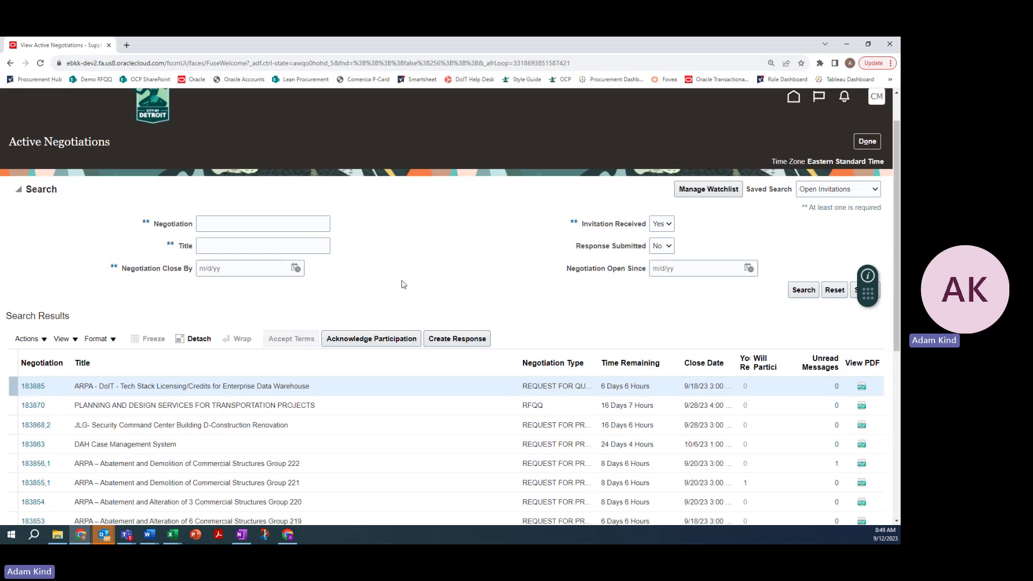
{"action": "scroll", "coordinate": [403, 284], "scroll_direction": "up", "scroll_amount": 1}
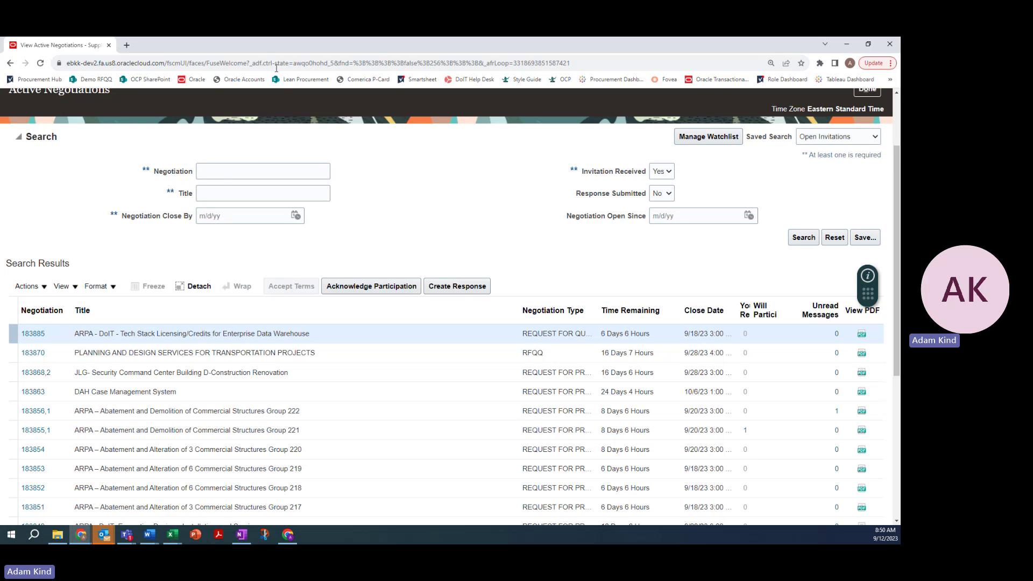
{"action": "left_click", "coordinate": [667, 171]}
{"action": "left_click", "coordinate": [665, 186]}
{"action": "left_click", "coordinate": [666, 193]}
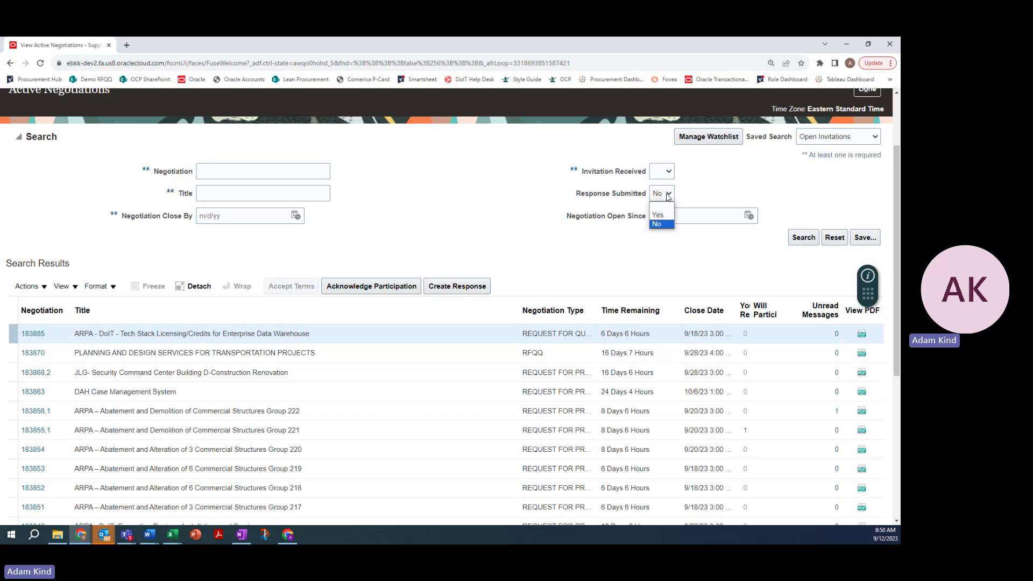
{"action": "left_click", "coordinate": [667, 207]}
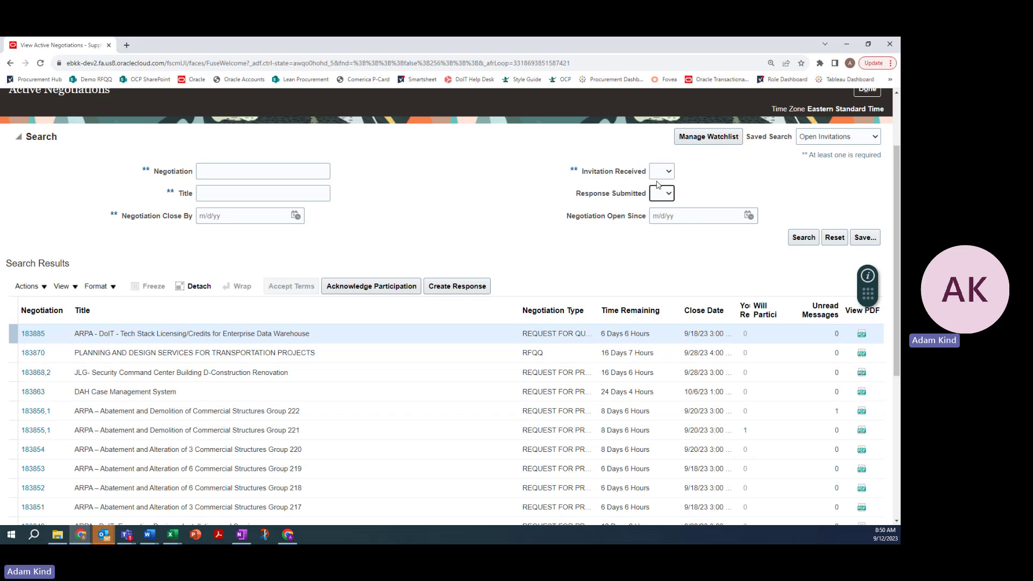
Search the active negotiations for number 183832 and open the matching roof replacements request for proposal
{"action": "left_click", "coordinate": [255, 171]}
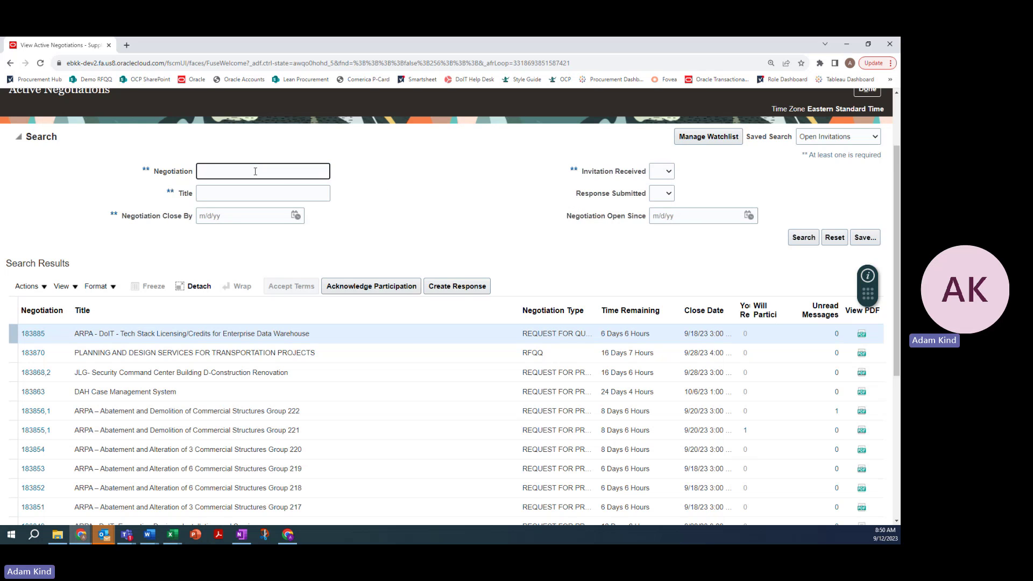
{"action": "type", "text": "183832"}
{"action": "left_click", "coordinate": [803, 237]}
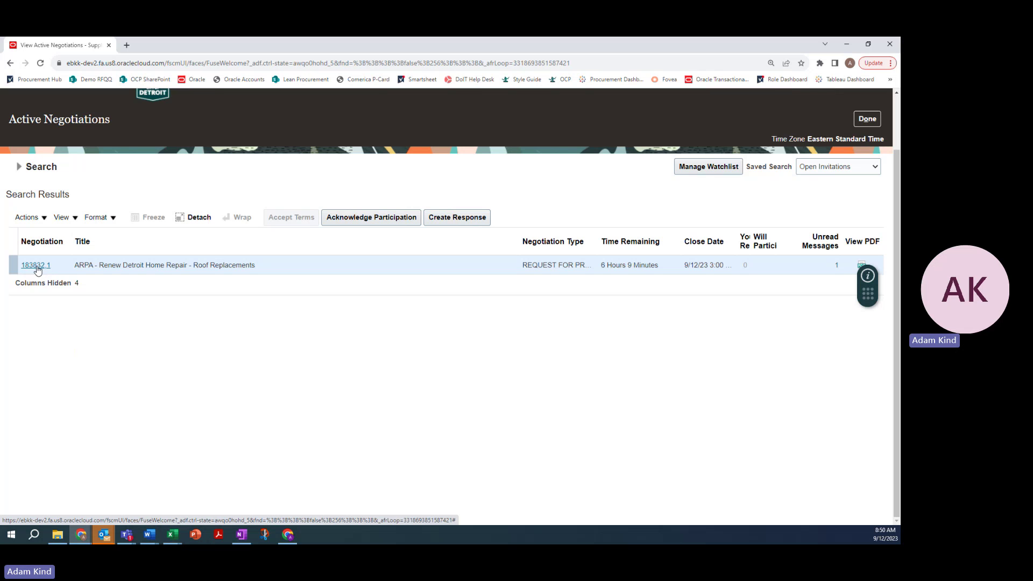
{"action": "left_click", "coordinate": [37, 269]}
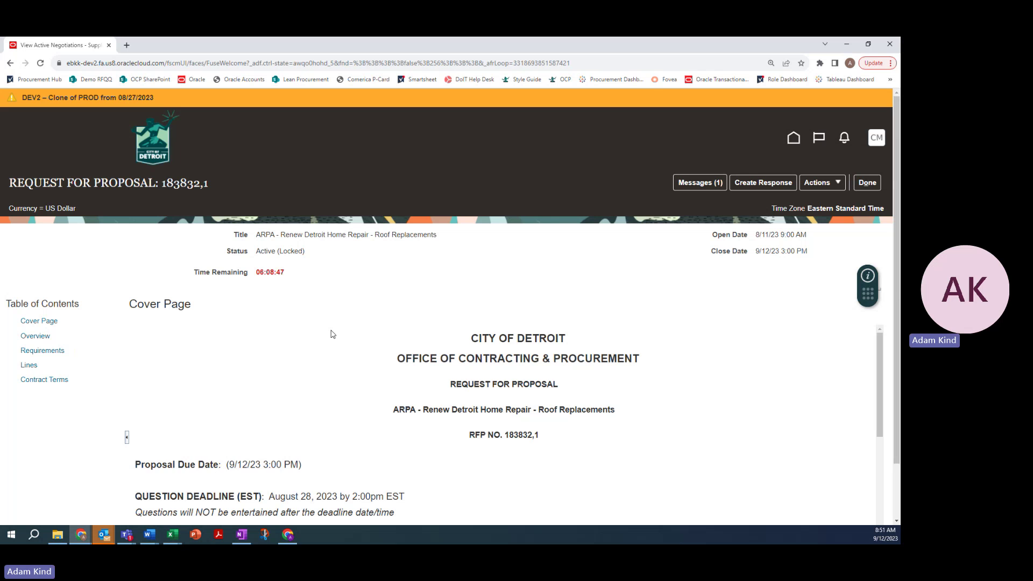
Review the proposal's cover page for the due date, question deadline and pre-proposal conference details
{"action": "scroll", "coordinate": [347, 340], "scroll_direction": "down", "scroll_amount": 3}
{"action": "scroll", "coordinate": [347, 340], "scroll_direction": "up", "scroll_amount": 3}
{"action": "scroll", "coordinate": [48, 266], "scroll_direction": "down", "scroll_amount": 1}
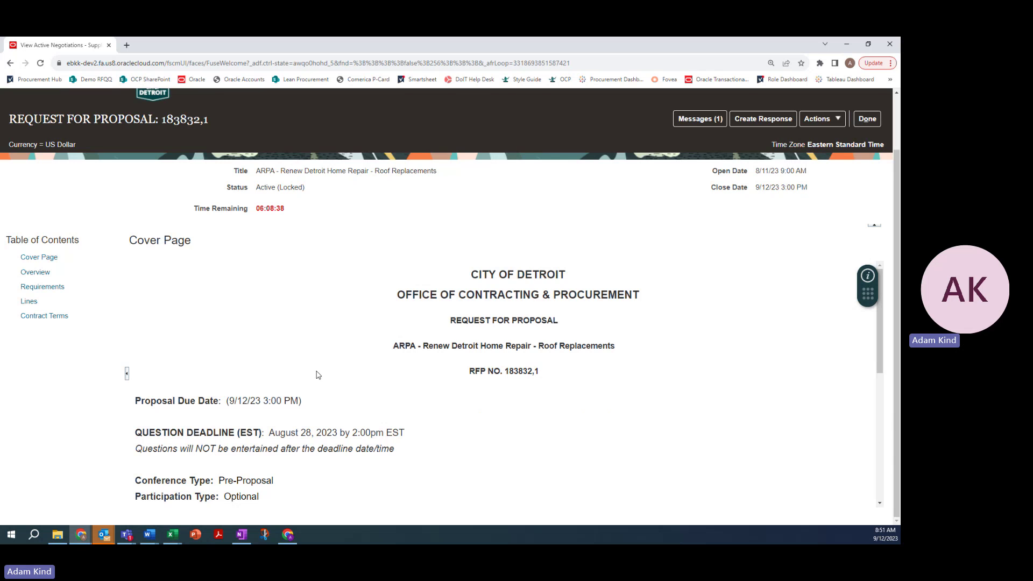
{"action": "scroll", "coordinate": [323, 380], "scroll_direction": "down", "scroll_amount": 1}
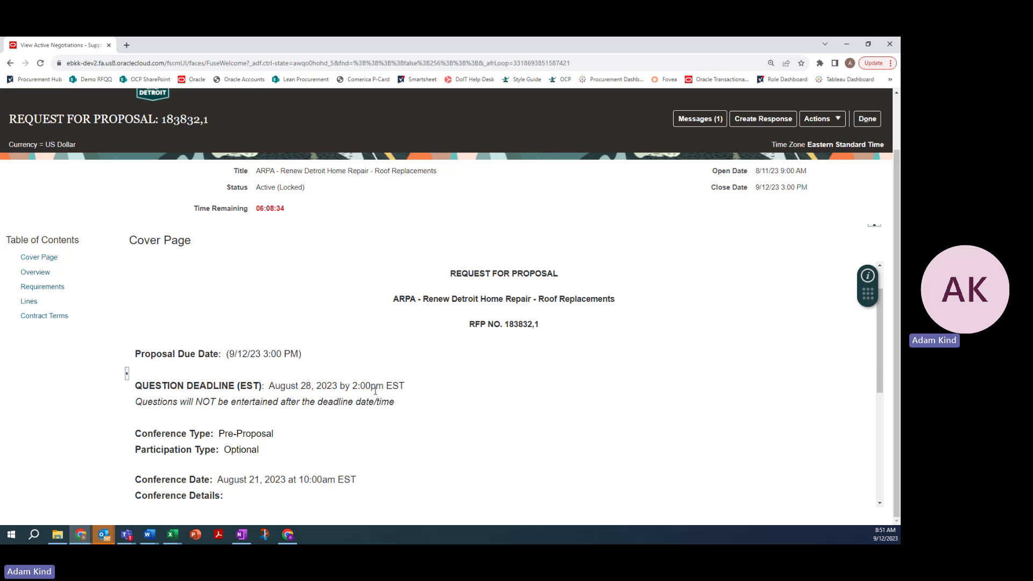
{"action": "scroll", "coordinate": [375, 390], "scroll_direction": "down", "scroll_amount": 5}
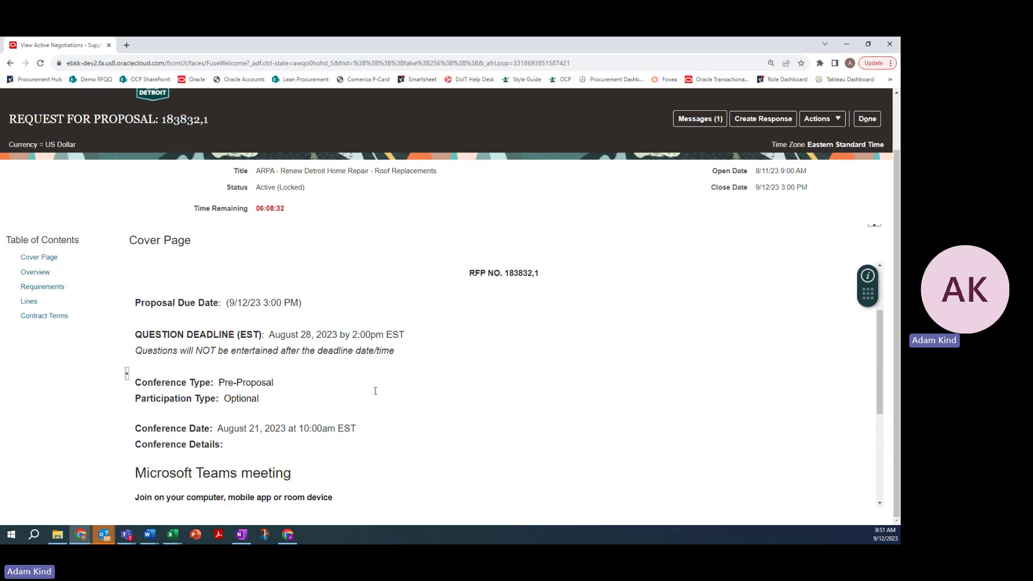
{"action": "scroll", "coordinate": [375, 394], "scroll_direction": "up", "scroll_amount": 5}
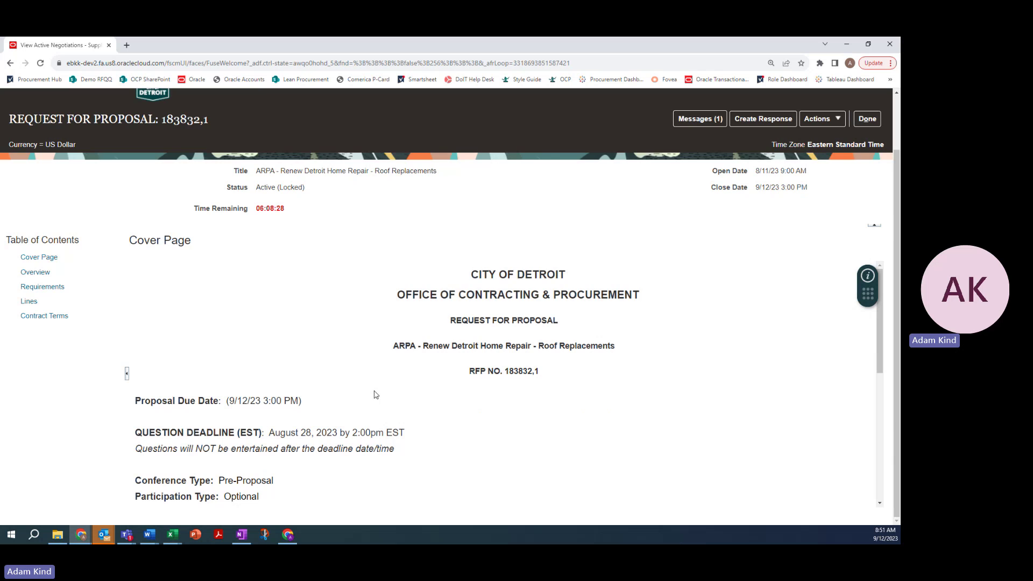
{"action": "scroll", "coordinate": [375, 394], "scroll_direction": "up", "scroll_amount": 2}
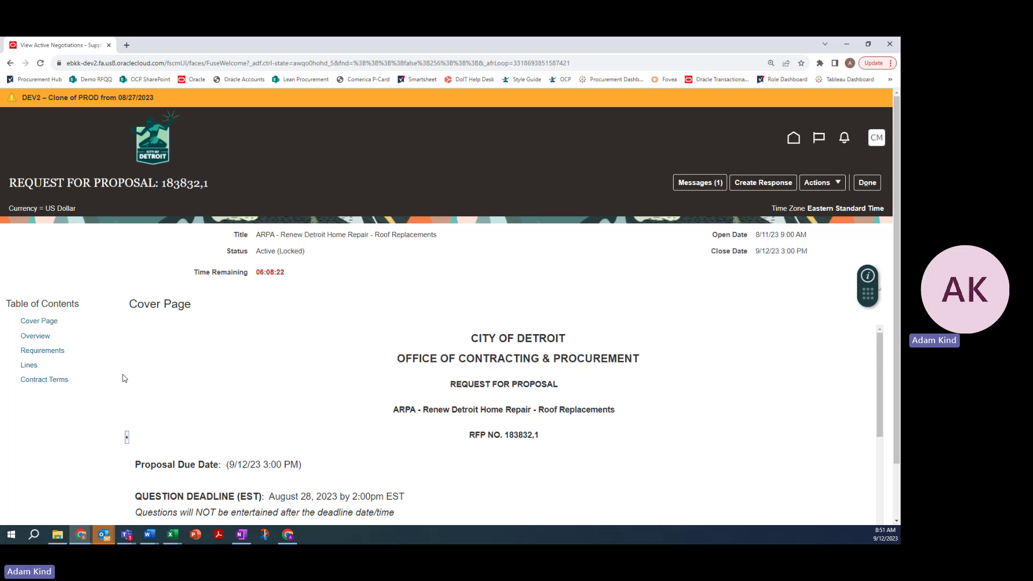
Open the proposal's online messages and examine the OCP Training Schedule message and its attached document
{"action": "left_click", "coordinate": [708, 184]}
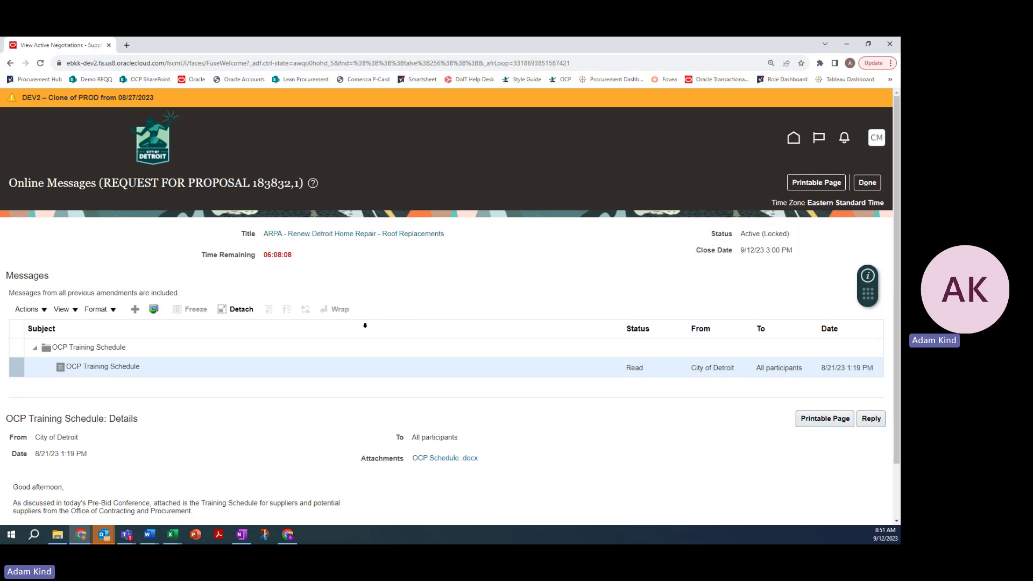
{"action": "scroll", "coordinate": [190, 423], "scroll_direction": "down", "scroll_amount": 1}
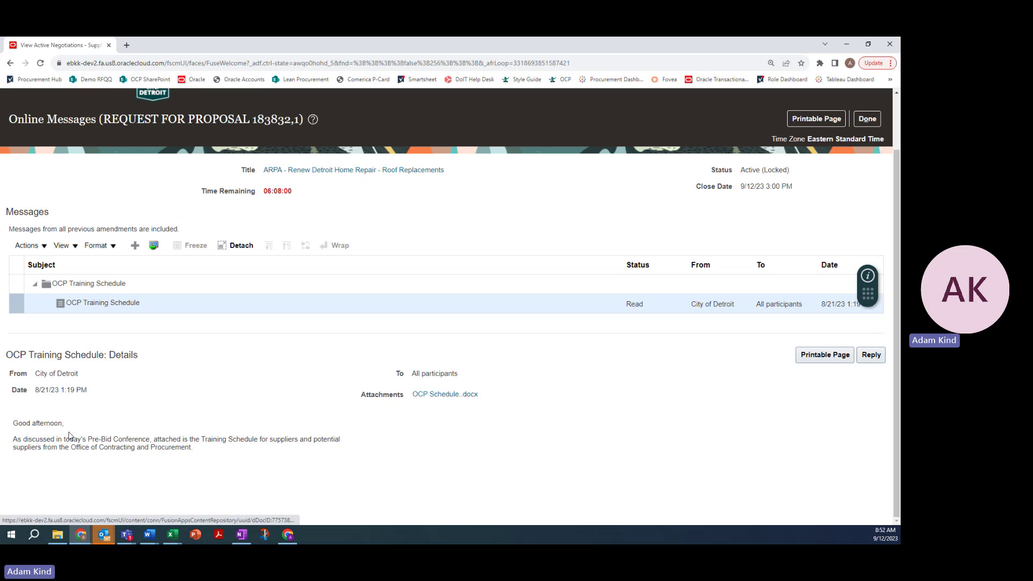
{"action": "left_click", "coordinate": [450, 391]}
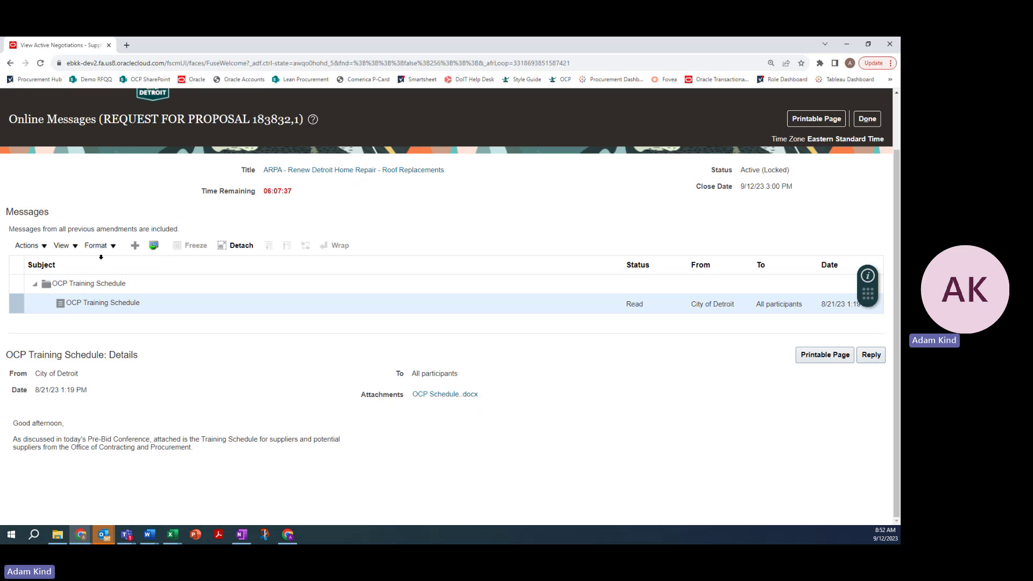
Create a message to City of Detroit with the subject "I have a question" and the text "Please answer my question."
{"action": "left_click", "coordinate": [135, 249]}
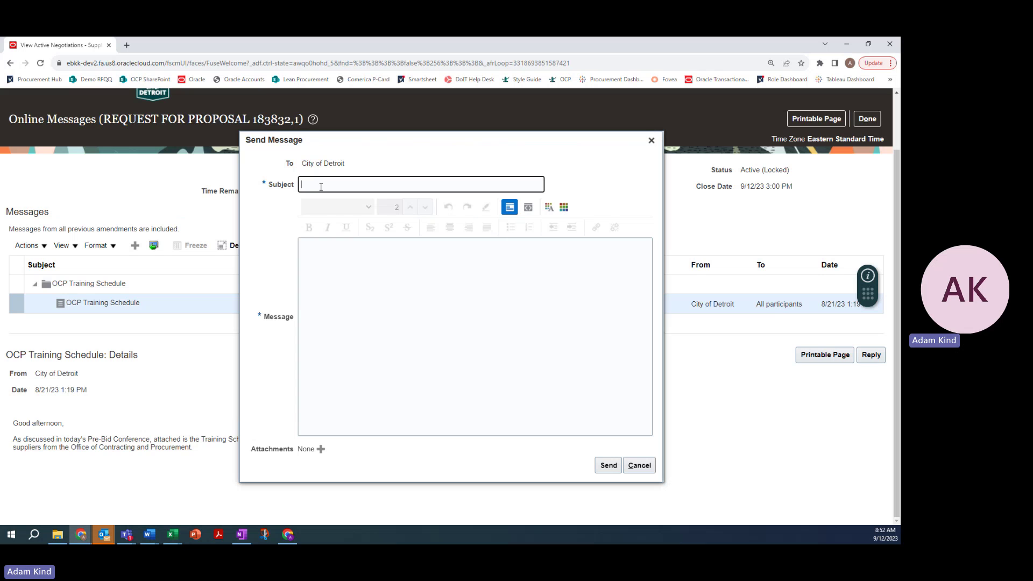
{"action": "type", "text": "I have a question"}
{"action": "left_click", "coordinate": [342, 270]}
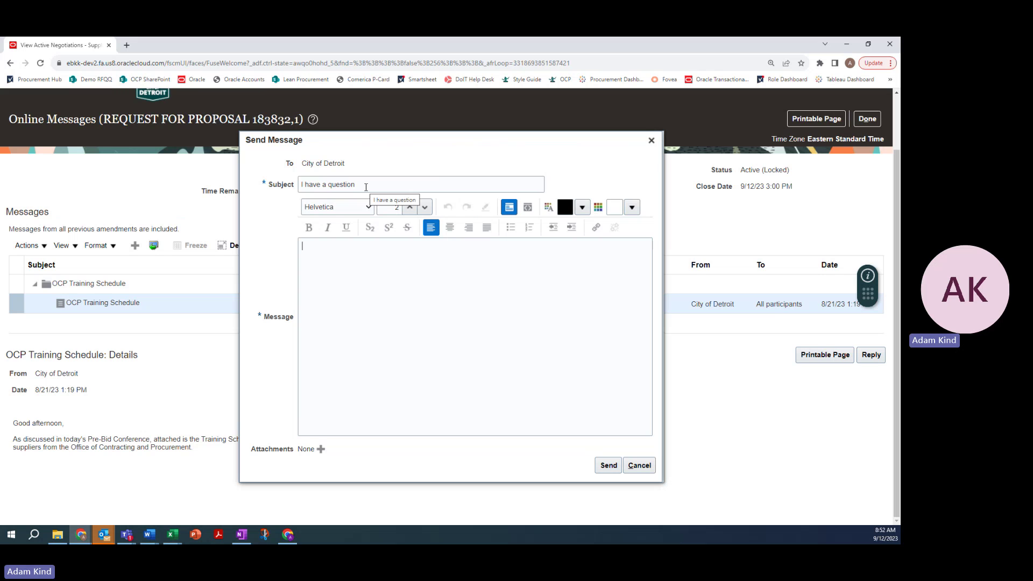
{"action": "type", "text": "P"}
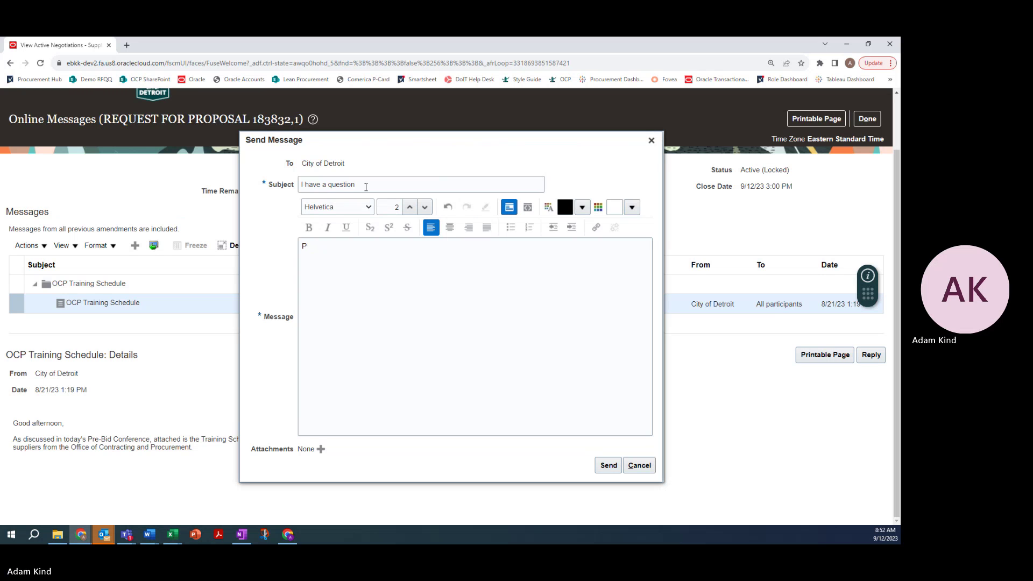
{"action": "type", "text": "Lease answer my "}
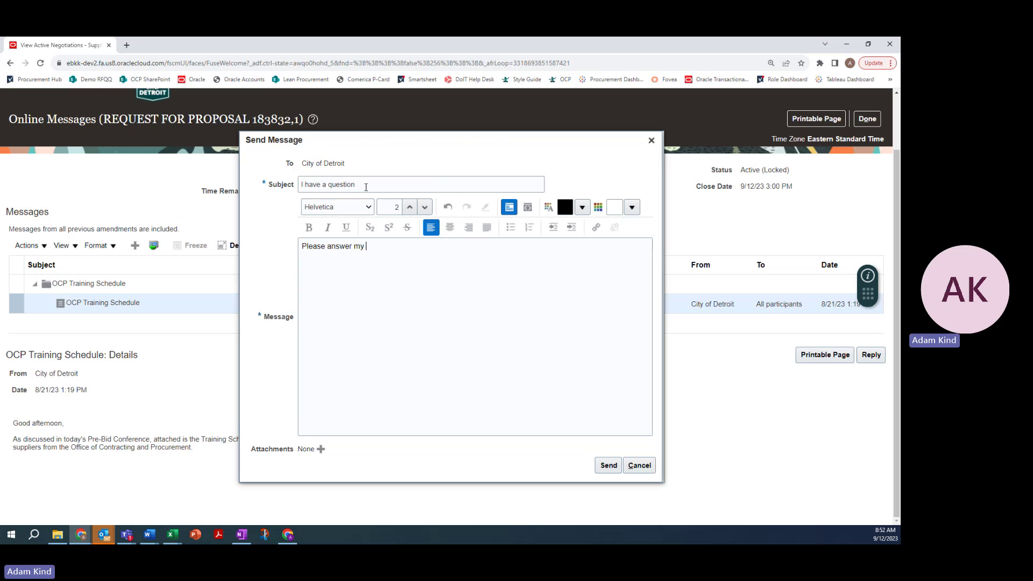
{"action": "type", "text": "question"}
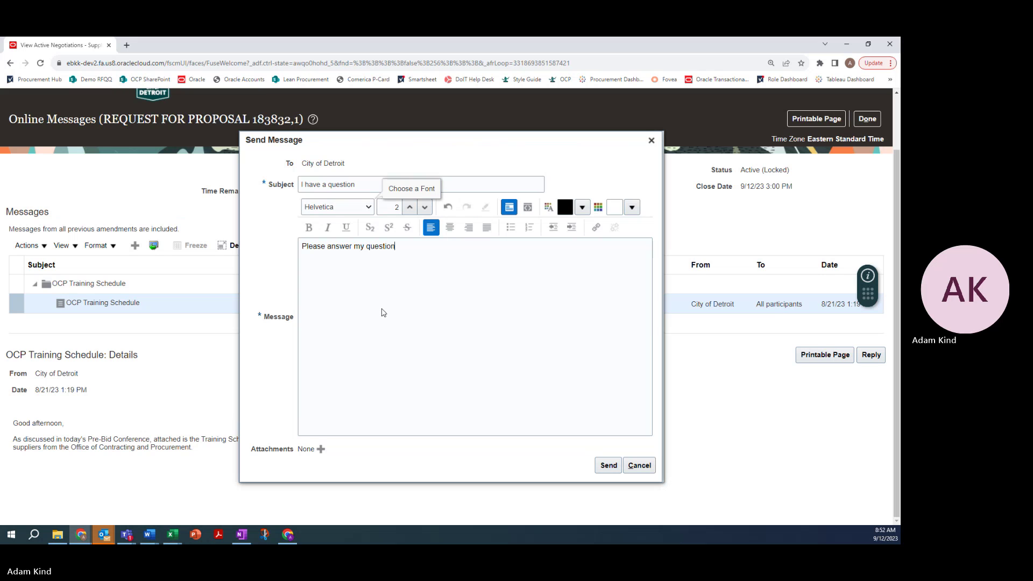
{"action": "type", "text": "."}
{"action": "left_click", "coordinate": [365, 182]}
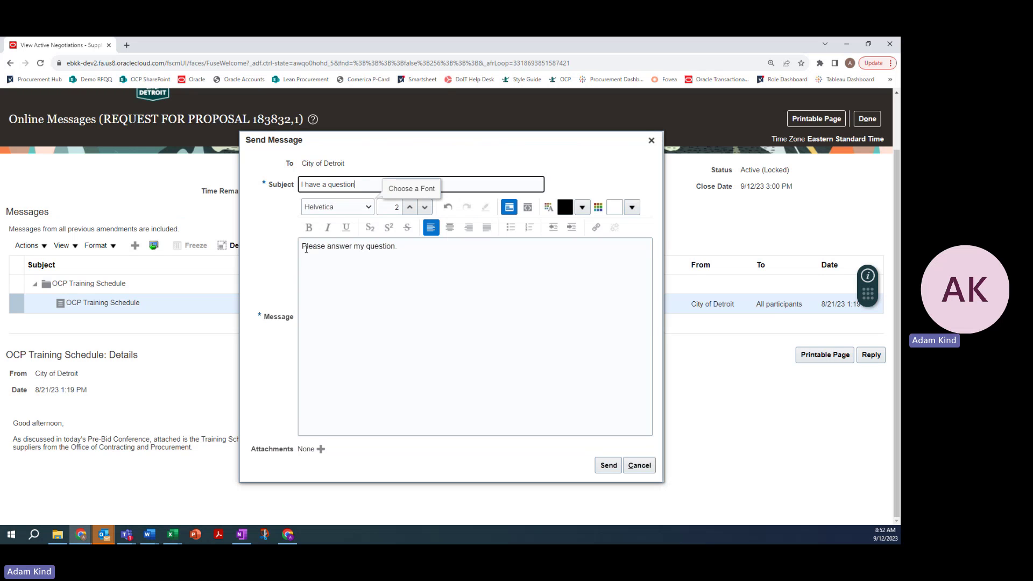
{"action": "left_click", "coordinate": [393, 253]}
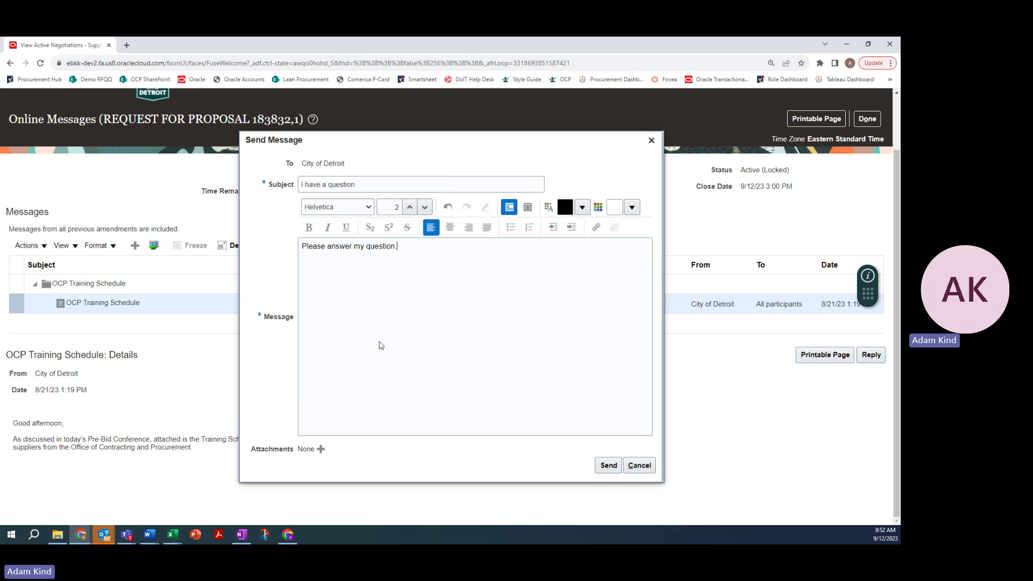
Attach the file "A5-C-SC Enviro-3054140 amgk.xlsx" from the Downloads folder to the message
{"action": "left_click", "coordinate": [321, 448]}
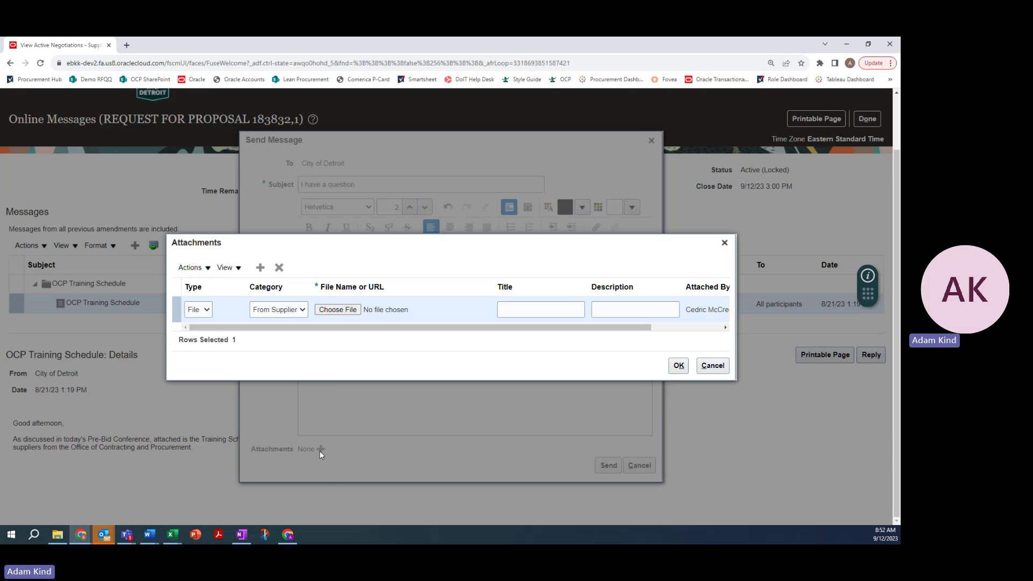
{"action": "left_click", "coordinate": [352, 310]}
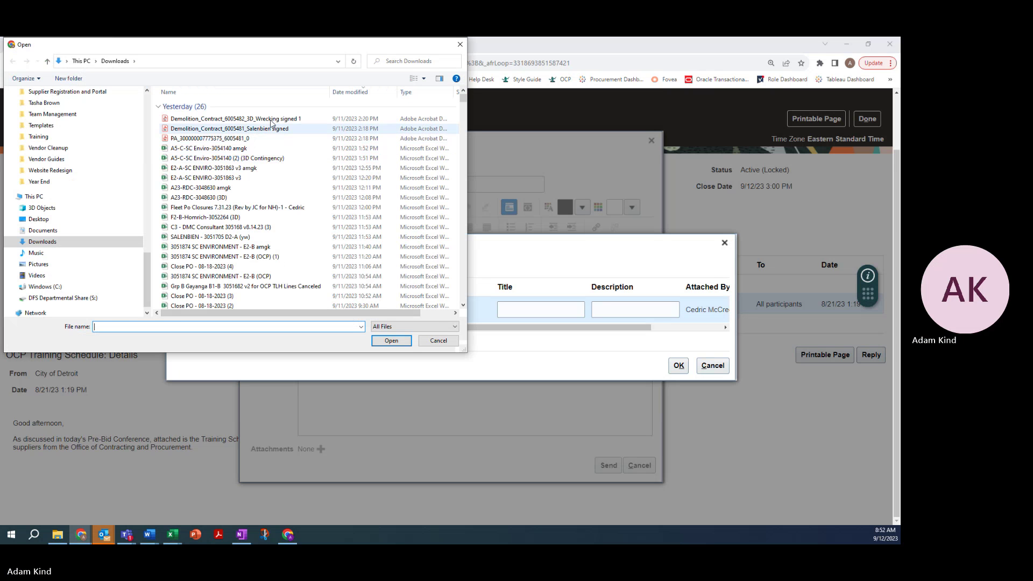
{"action": "left_click", "coordinate": [262, 149]}
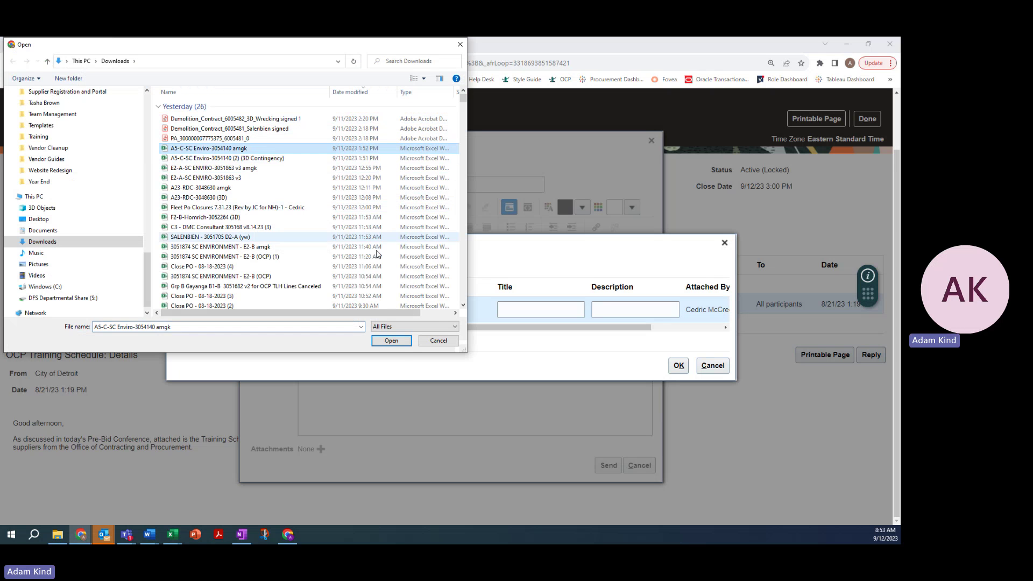
{"action": "left_click", "coordinate": [391, 340]}
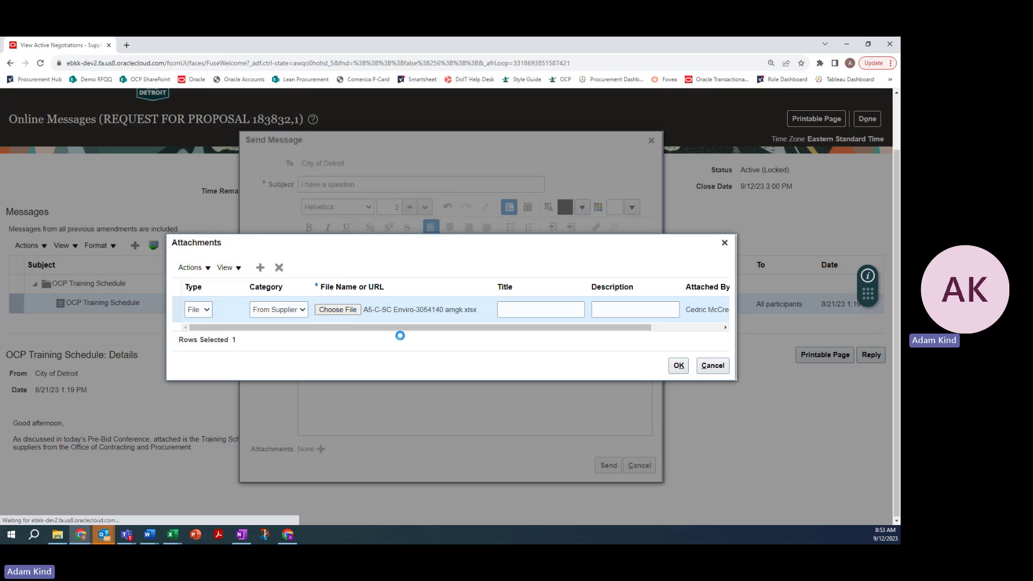
Replace the attachment's title with "Question Spreadsheet" and accept the attachment
{"action": "left_click", "coordinate": [514, 308]}
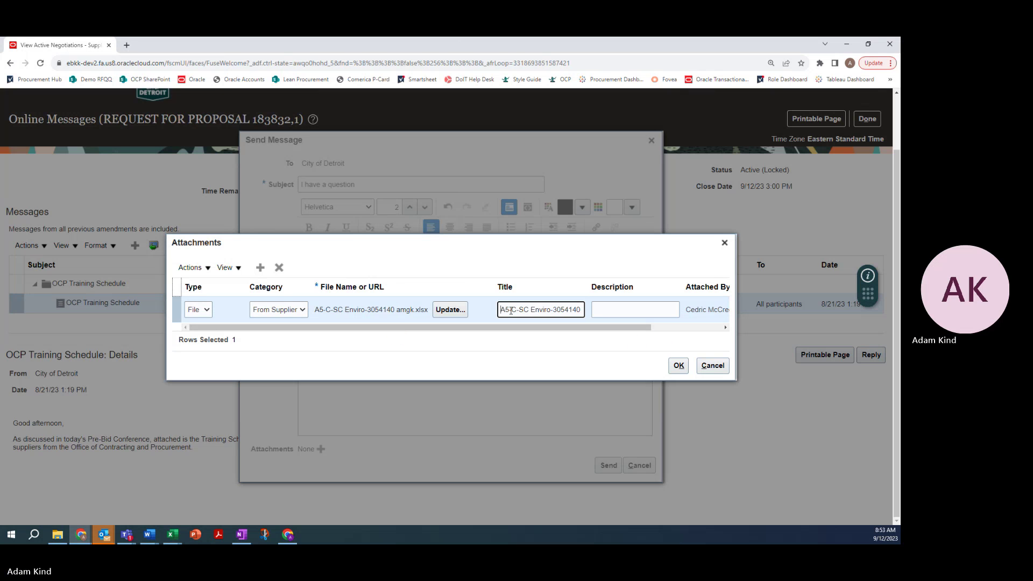
{"action": "left_click_drag", "start_coordinate": [501, 311], "coordinate": [631, 307]}
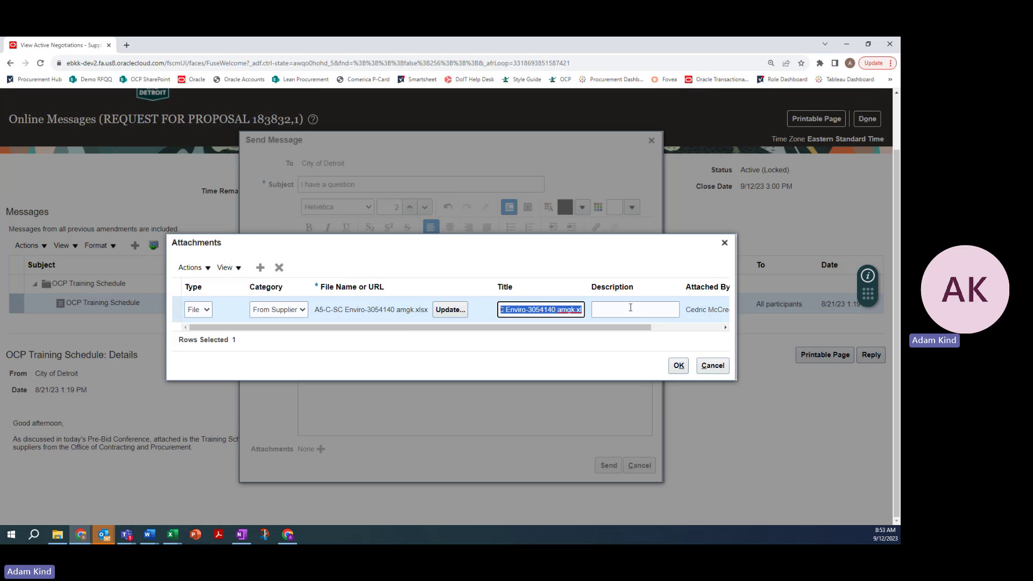
{"action": "type", "text": "Question Sprea"}
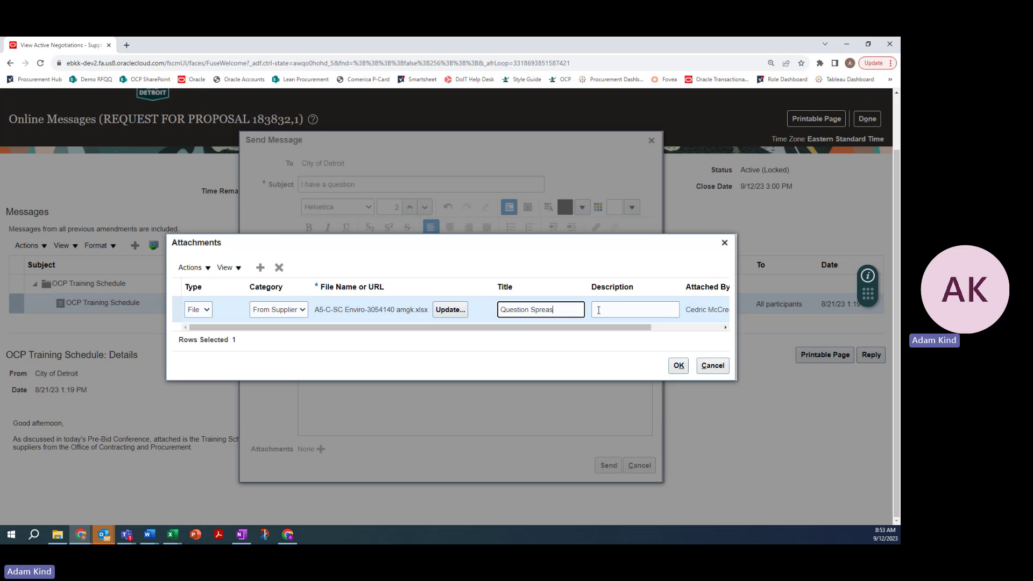
{"action": "type", "text": "s"}
{"action": "key", "text": "BackSpace"}
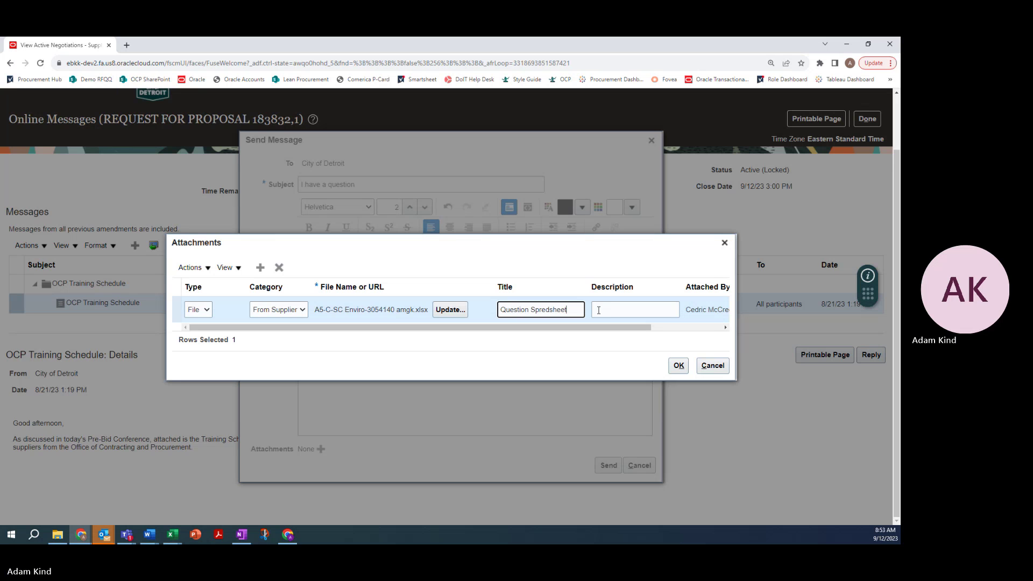
{"action": "left_click", "coordinate": [679, 366]}
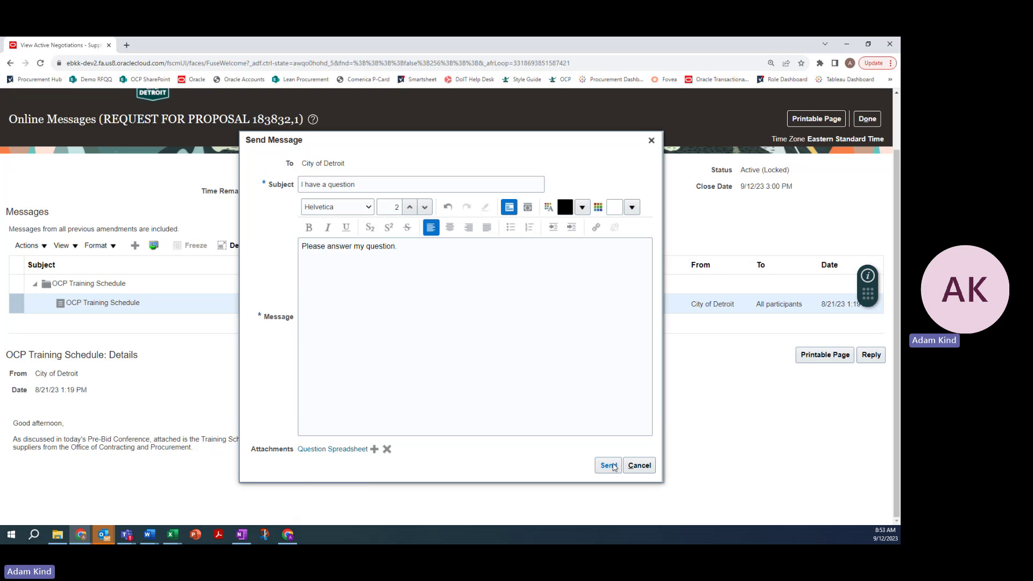
Send the message to City of Detroit, check it in the message list, and return to the proposal
{"action": "left_click", "coordinate": [609, 465]}
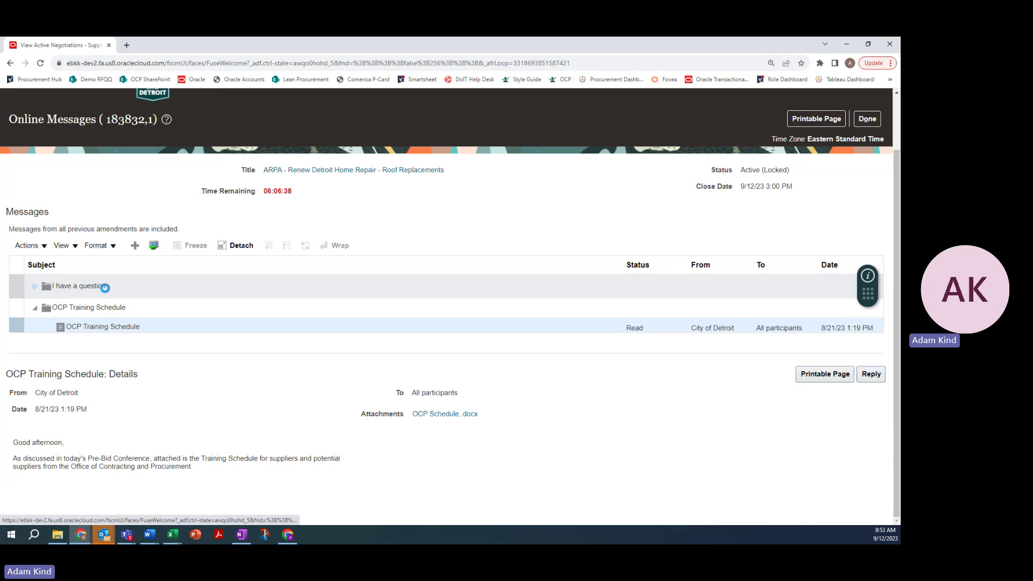
{"action": "left_click", "coordinate": [116, 301]}
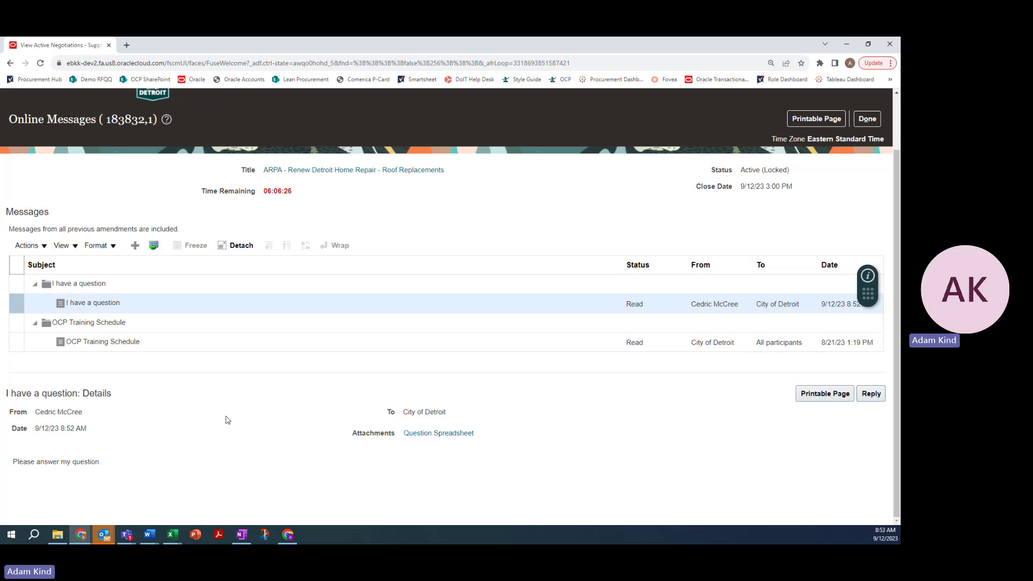
{"action": "scroll", "coordinate": [266, 425], "scroll_direction": "up", "scroll_amount": 1}
{"action": "scroll", "coordinate": [285, 422], "scroll_direction": "down", "scroll_amount": 1}
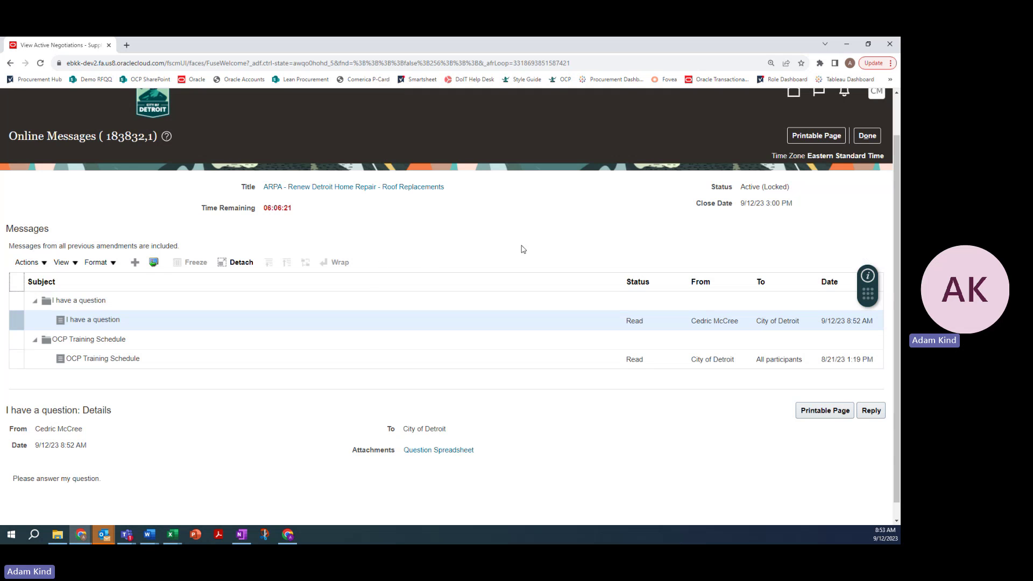
{"action": "left_click", "coordinate": [866, 138]}
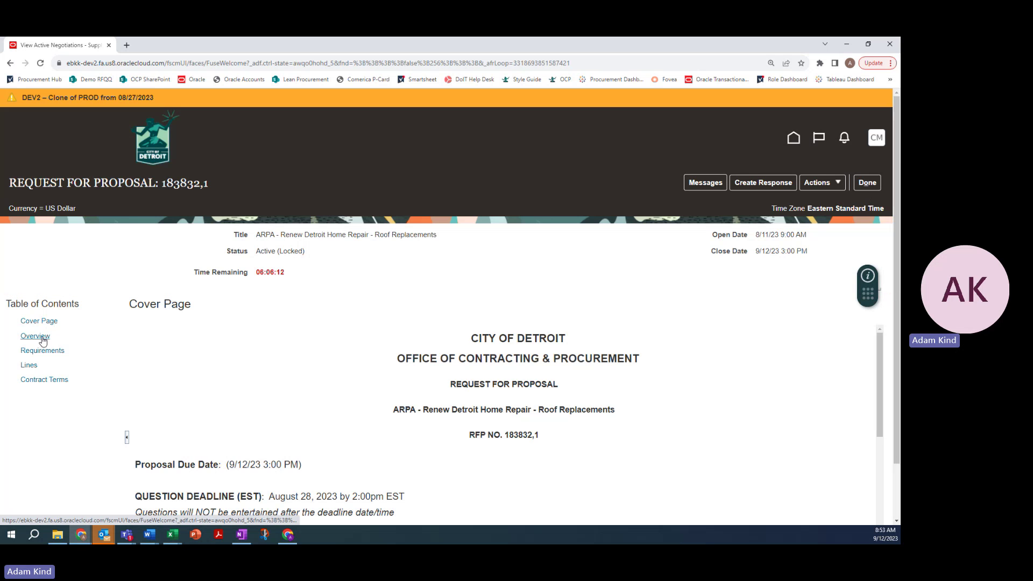
Examine the proposal's Overview with its General and Terms sections expanded, including schedule, negotiation controls, business terms and currency
{"action": "left_click", "coordinate": [44, 338]}
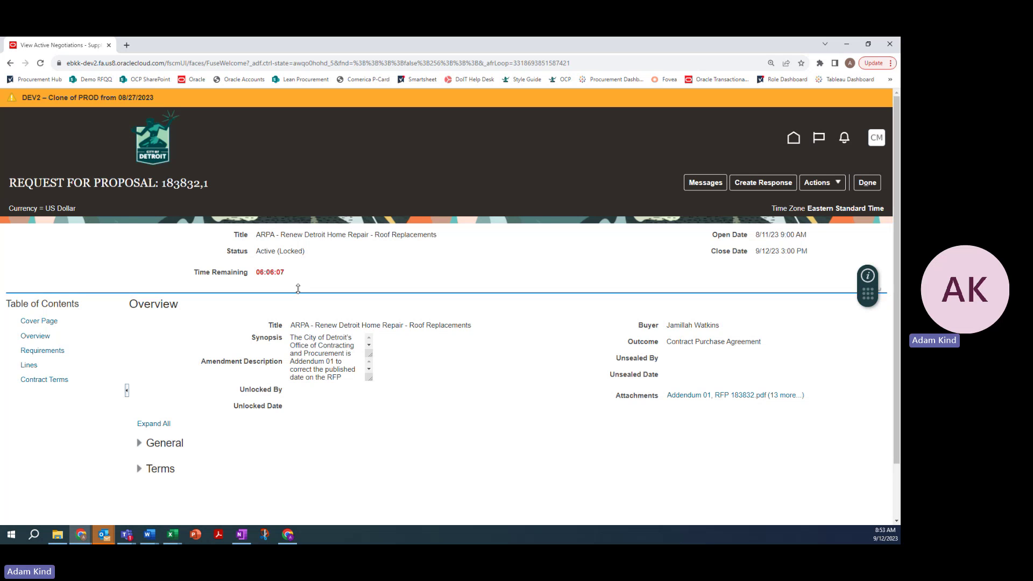
{"action": "left_click", "coordinate": [154, 424]}
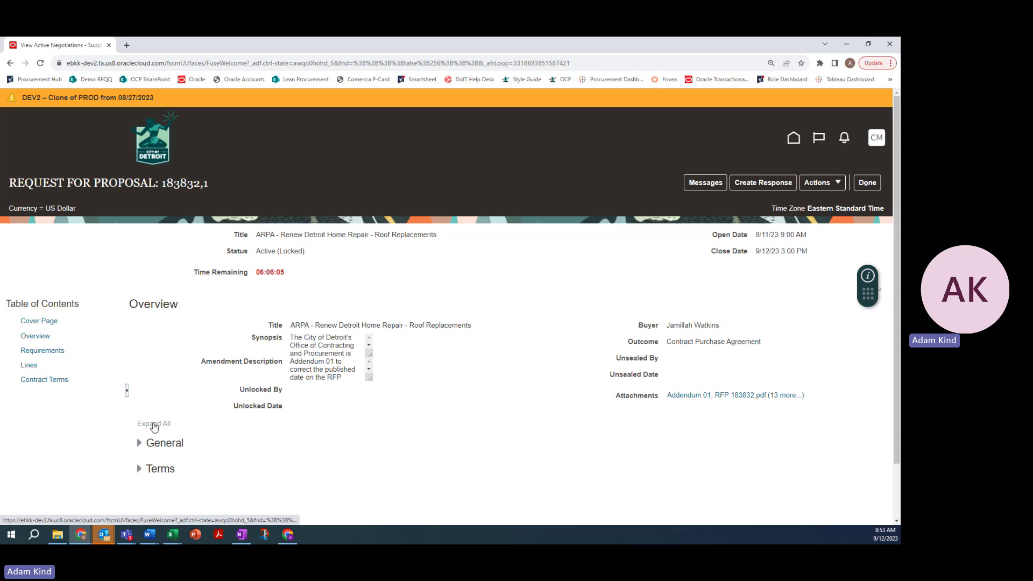
{"action": "scroll", "coordinate": [225, 404], "scroll_direction": "down", "scroll_amount": 3}
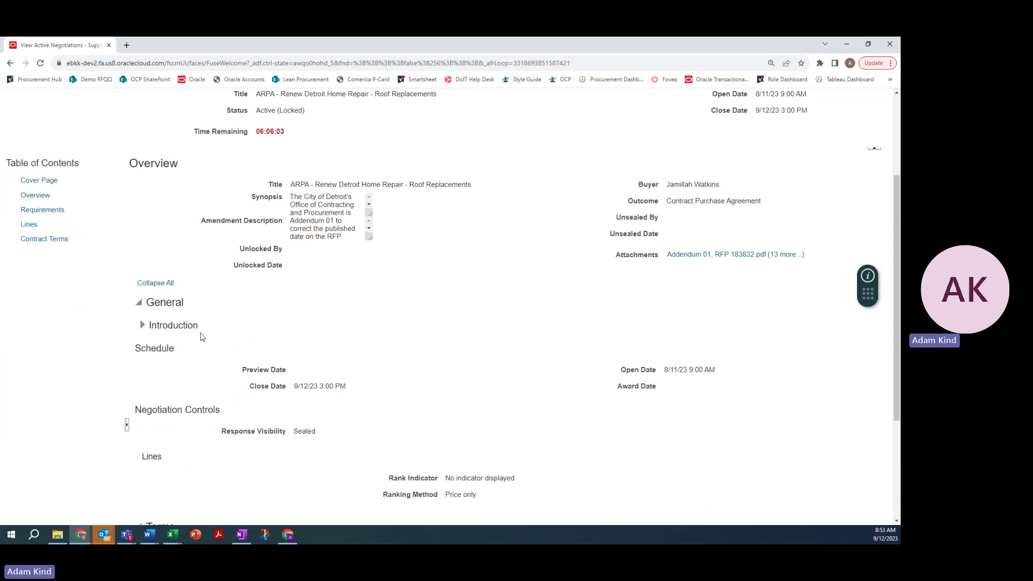
{"action": "scroll", "coordinate": [267, 341], "scroll_direction": "down", "scroll_amount": 3}
{"action": "scroll", "coordinate": [288, 314], "scroll_direction": "down", "scroll_amount": 1}
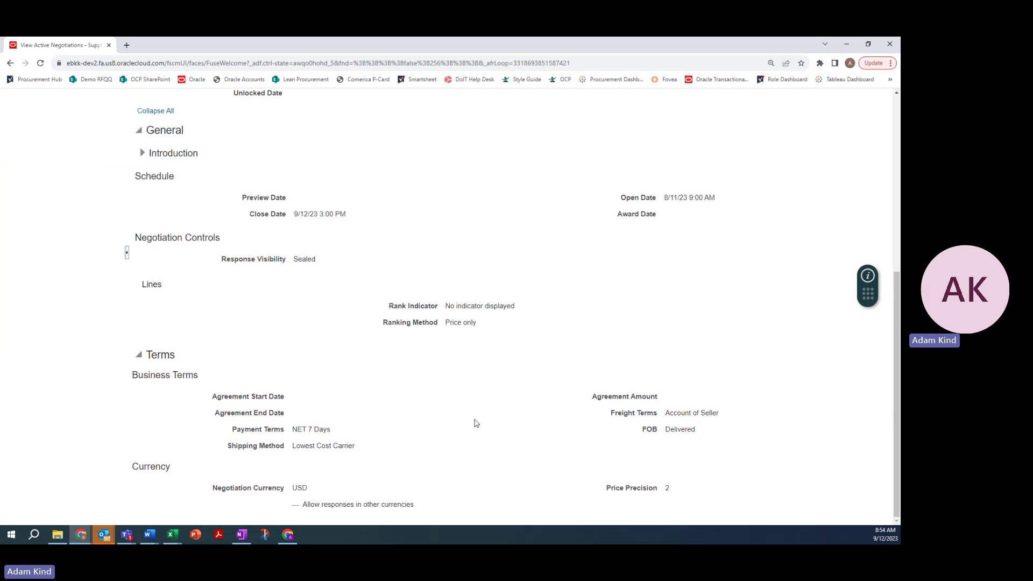
{"action": "scroll", "coordinate": [515, 427], "scroll_direction": "up", "scroll_amount": 6}
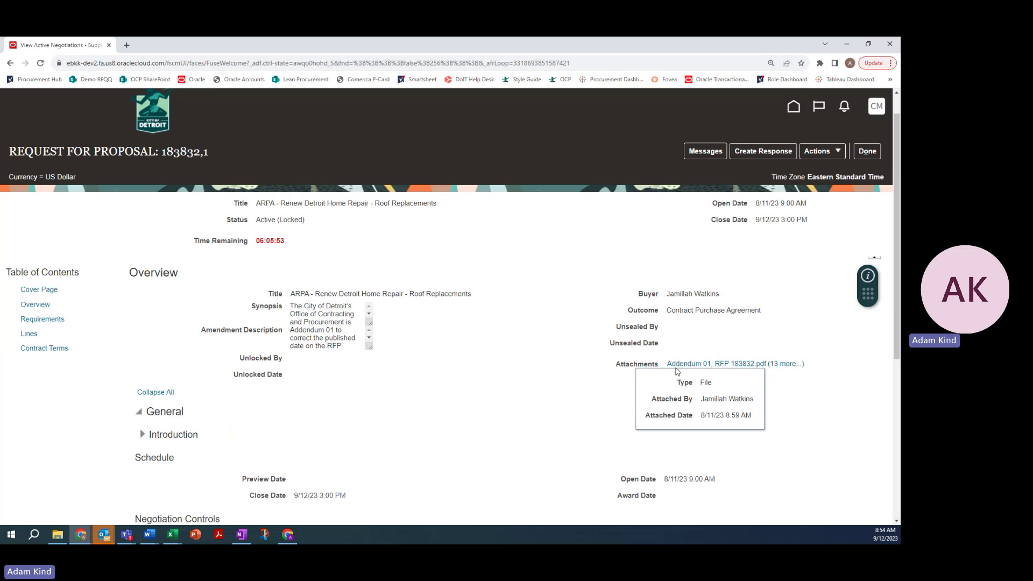
Download "Addendum 01, RFP 183832.pdf" and "Attachment A - Respondent Questionnaire (2).docx" from the Overview attachments, and close the full attachment list
{"action": "left_click", "coordinate": [725, 365]}
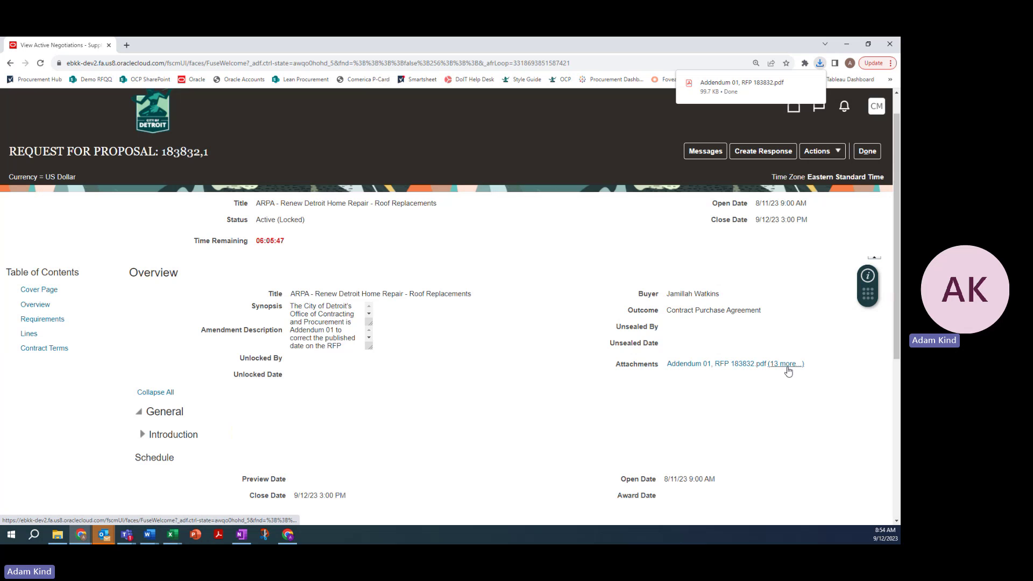
{"action": "mouse_move", "coordinate": [788, 371]}
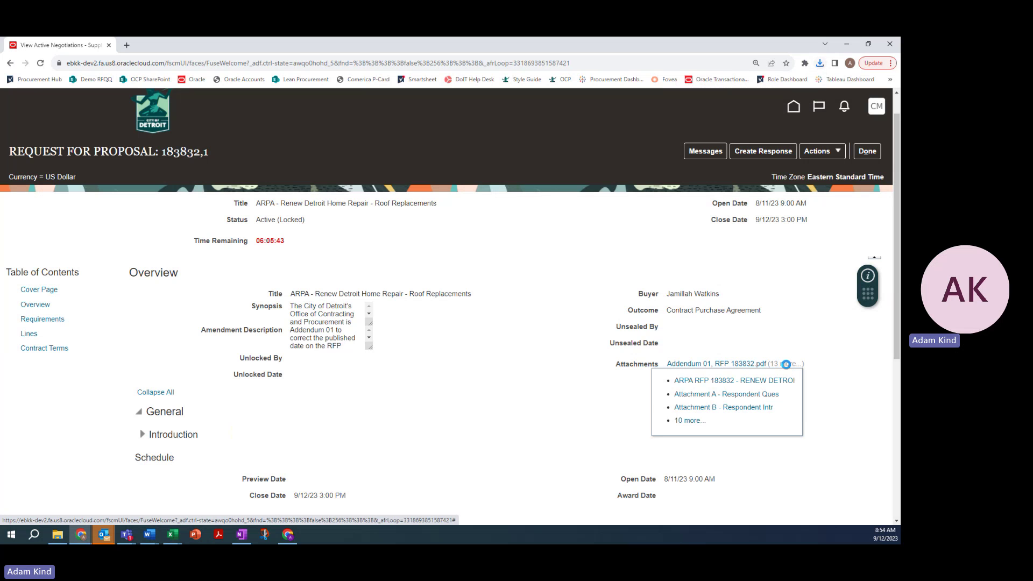
{"action": "left_click", "coordinate": [786, 364]}
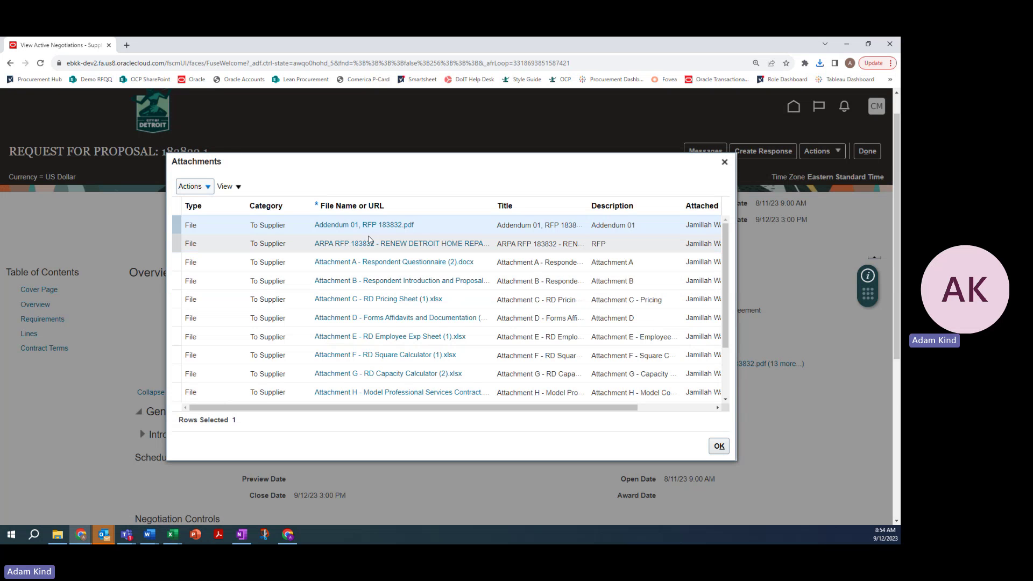
{"action": "scroll", "coordinate": [369, 239], "scroll_direction": "down", "scroll_amount": 5}
{"action": "scroll", "coordinate": [385, 269], "scroll_direction": "up", "scroll_amount": 5}
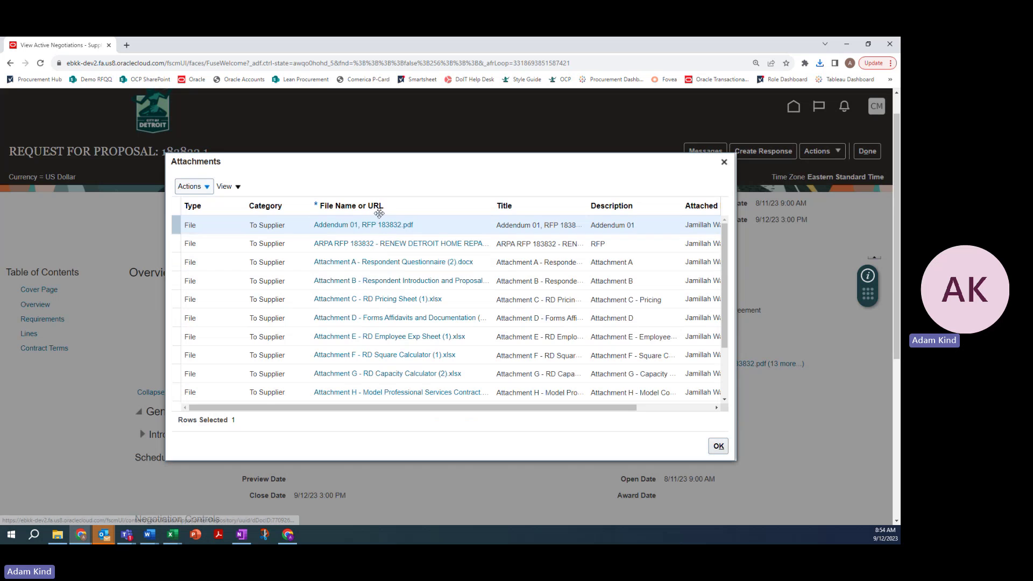
{"action": "left_click", "coordinate": [379, 267]}
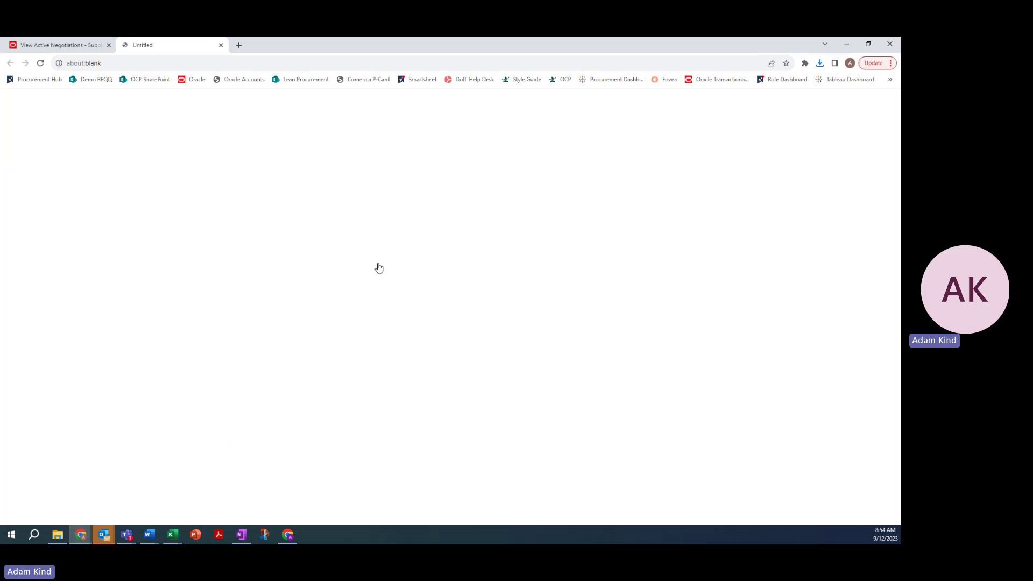
{"action": "scroll", "coordinate": [378, 267], "scroll_direction": "down", "scroll_amount": 1}
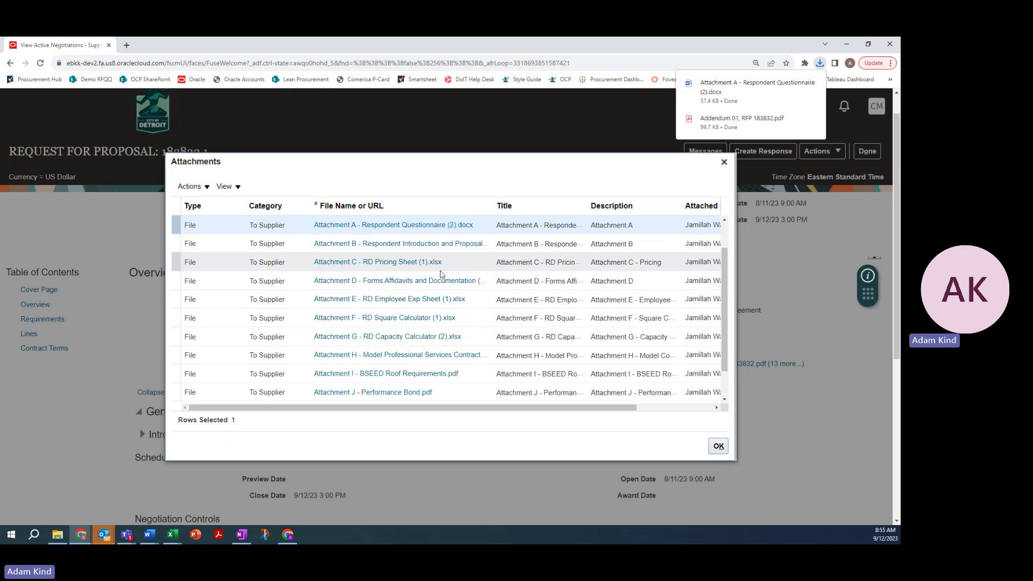
{"action": "left_click", "coordinate": [717, 446]}
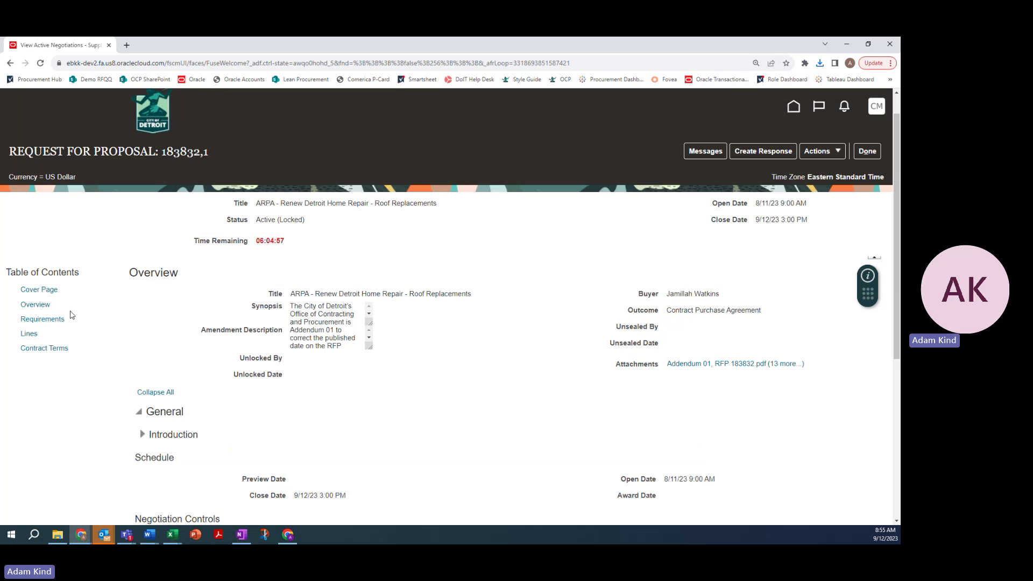
Review the proposal's Requirements, Lines and Contract Terms, including the contract's clauses and deliverables
{"action": "left_click", "coordinate": [42, 319]}
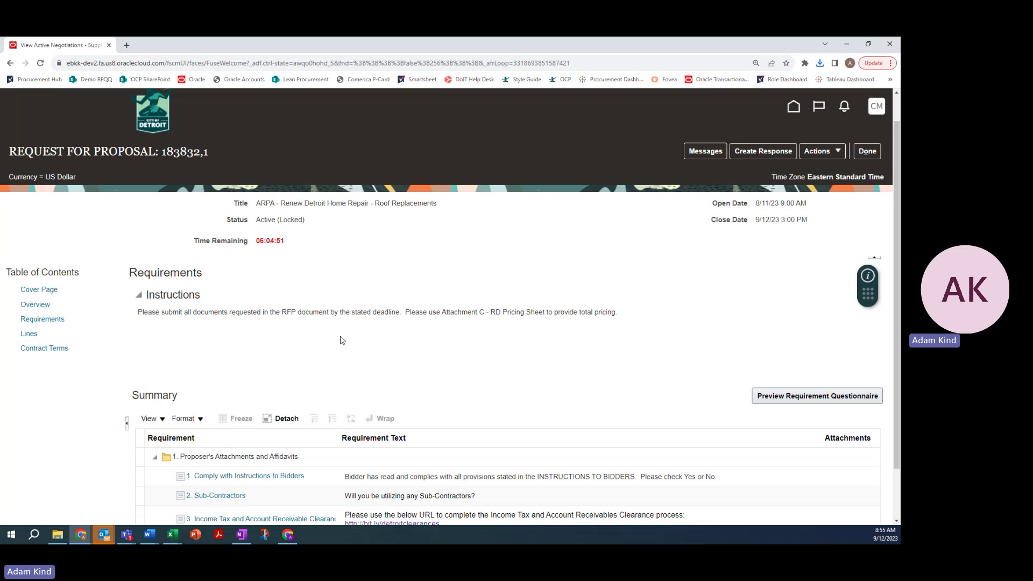
{"action": "scroll", "coordinate": [340, 340], "scroll_direction": "down", "scroll_amount": 1}
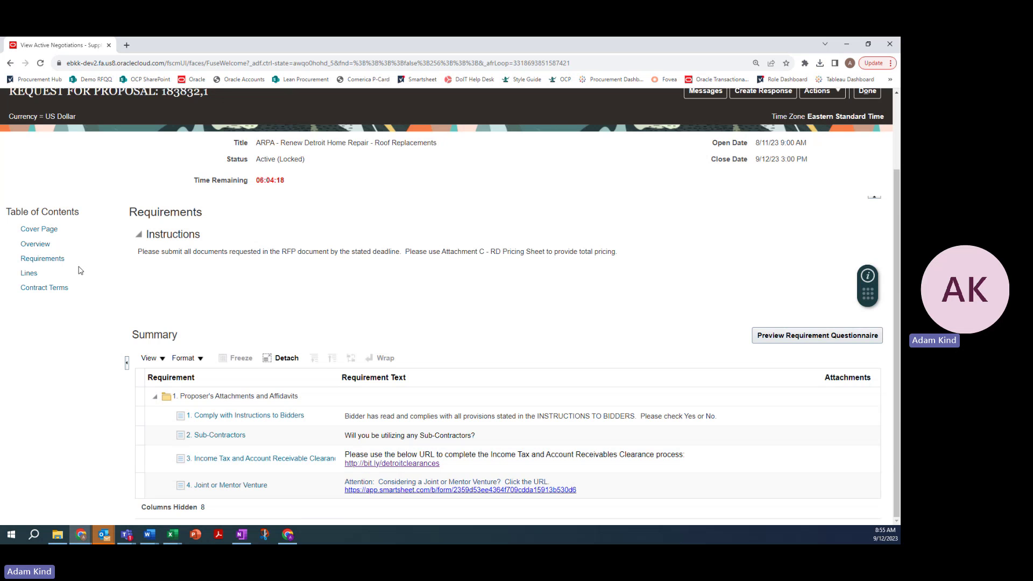
{"action": "left_click", "coordinate": [29, 273]}
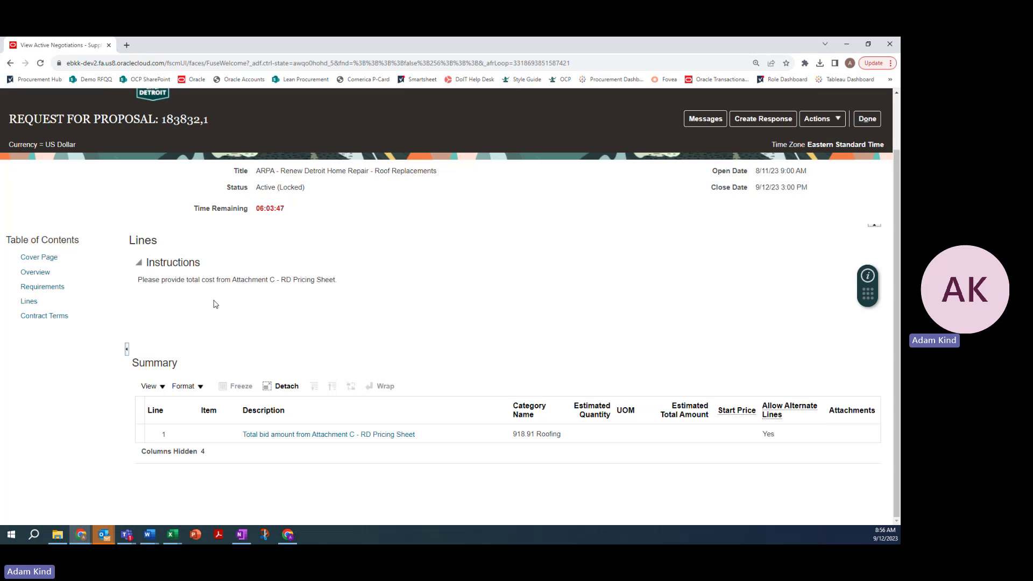
{"action": "left_click", "coordinate": [45, 316]}
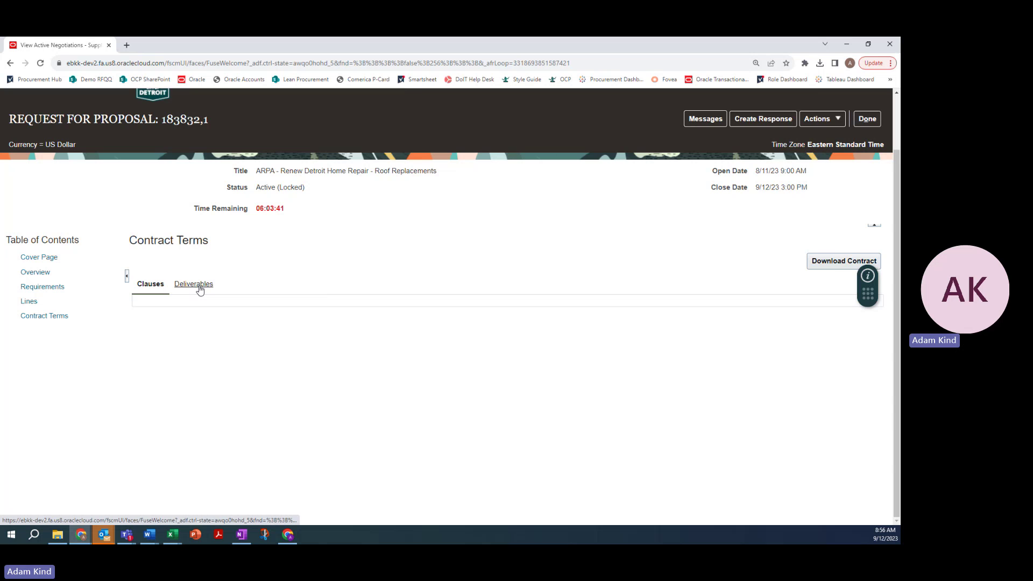
{"action": "left_click", "coordinate": [200, 290]}
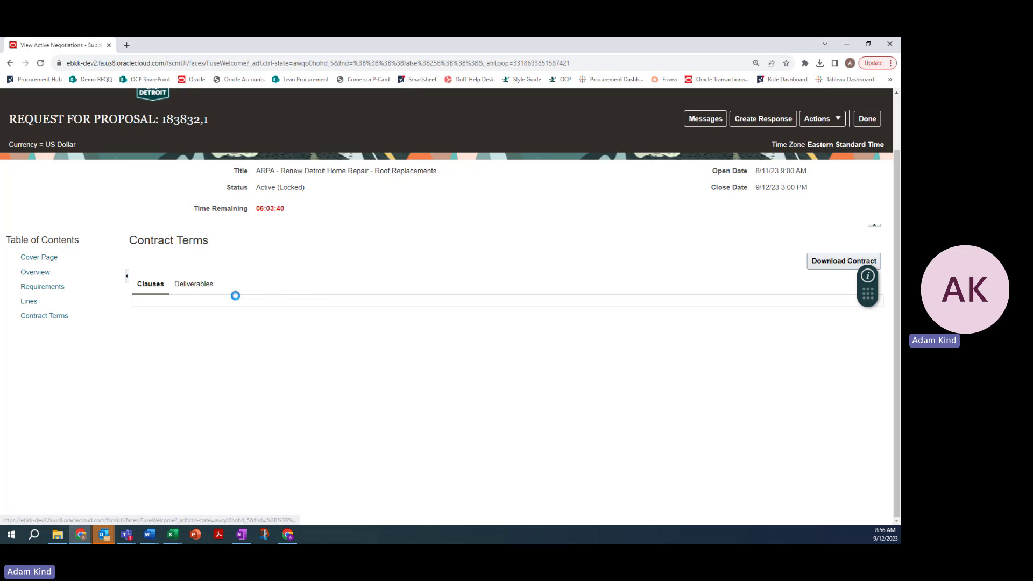
{"action": "left_click", "coordinate": [151, 285]}
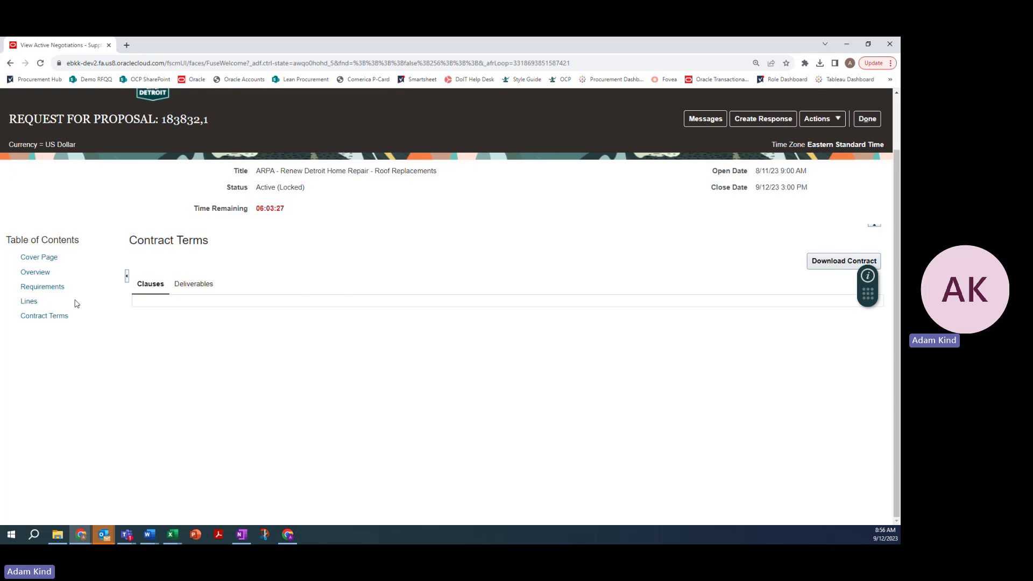
Return to the proposal's Overview and check its attachments again
{"action": "left_click", "coordinate": [34, 273]}
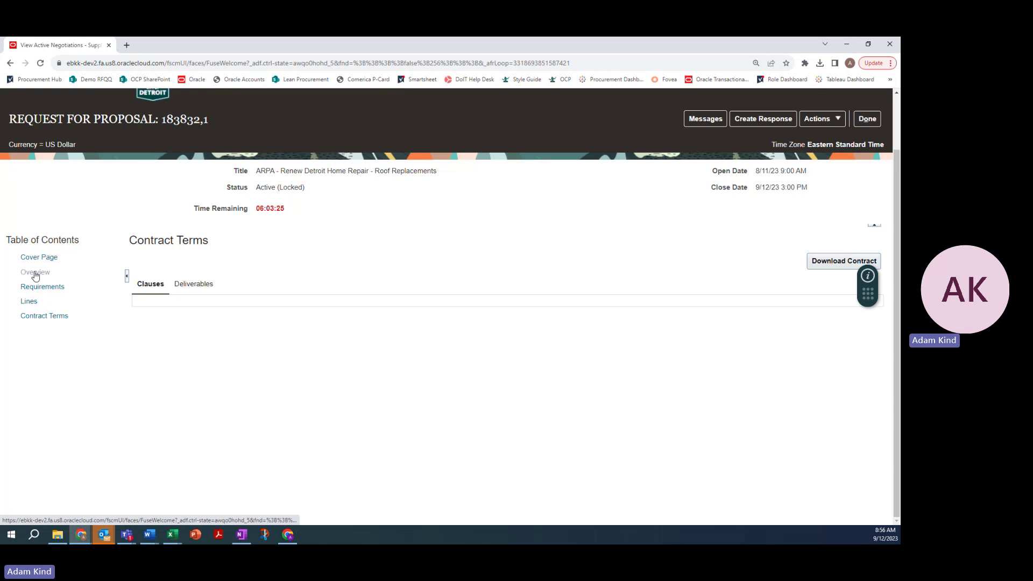
{"action": "left_click", "coordinate": [795, 332]}
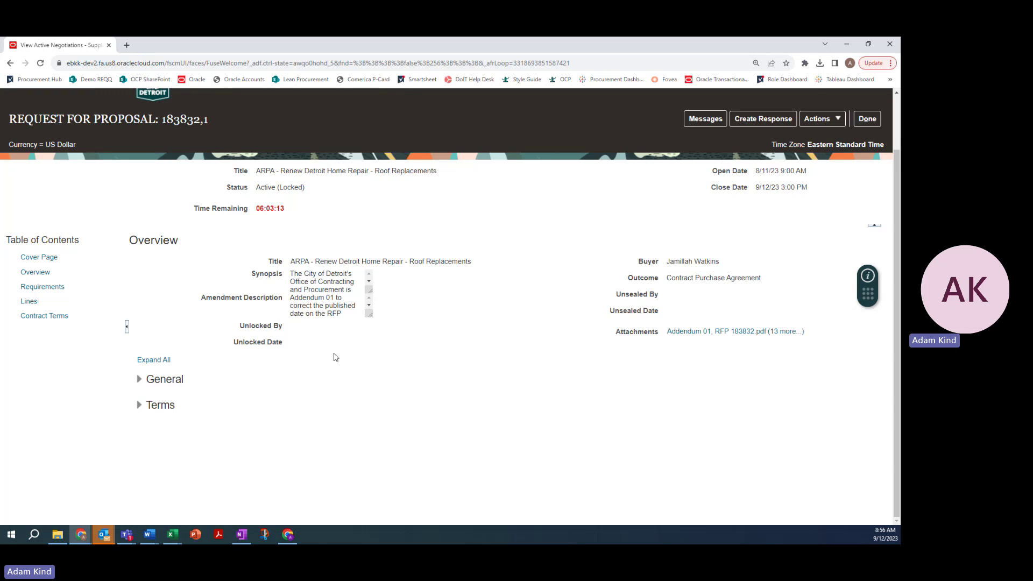
{"action": "scroll", "coordinate": [334, 357], "scroll_direction": "up", "scroll_amount": 2}
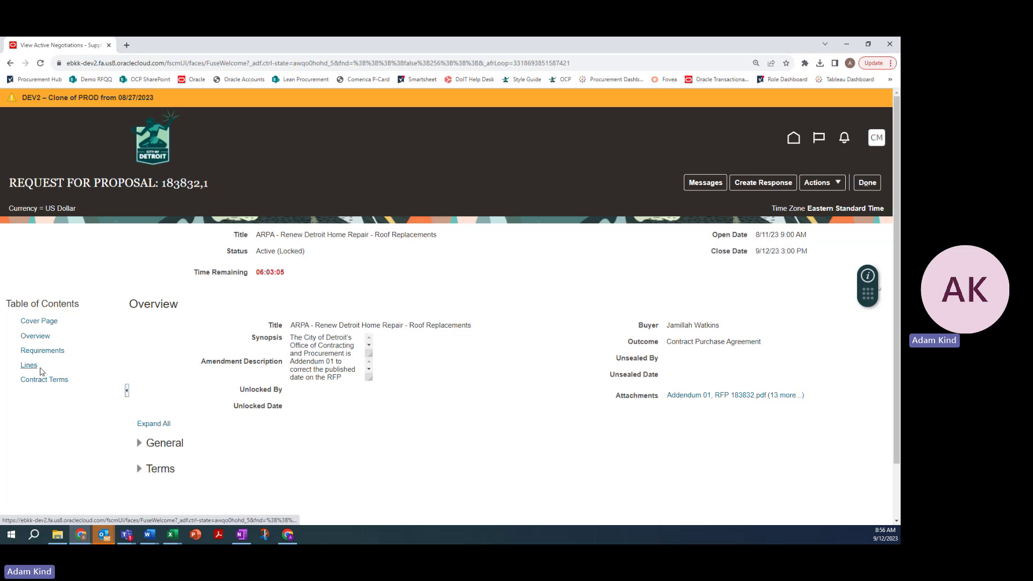
Start a response to the proposal and continue to acknowledging its amendments
{"action": "left_click", "coordinate": [762, 184]}
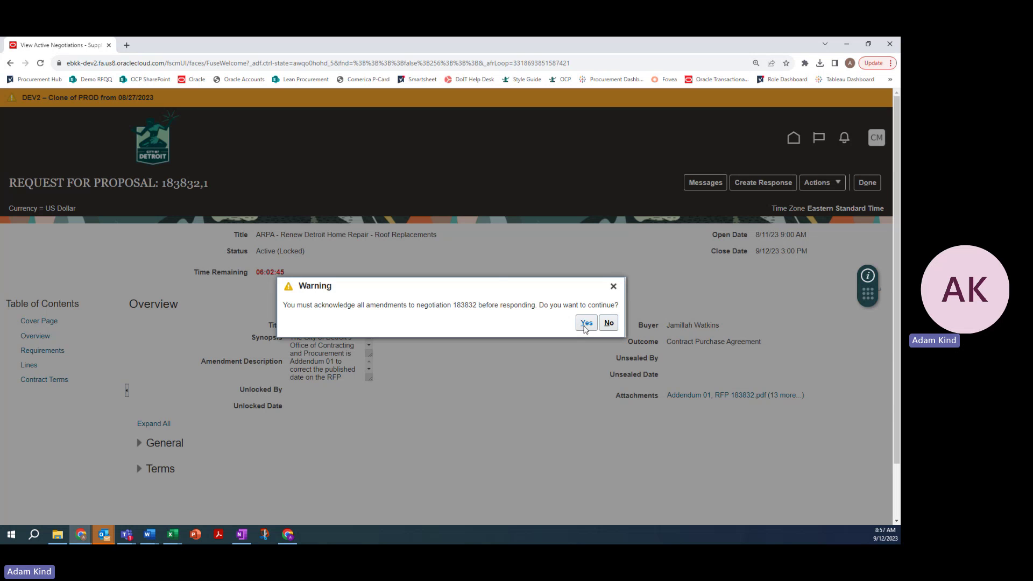
{"action": "left_click", "coordinate": [585, 323]}
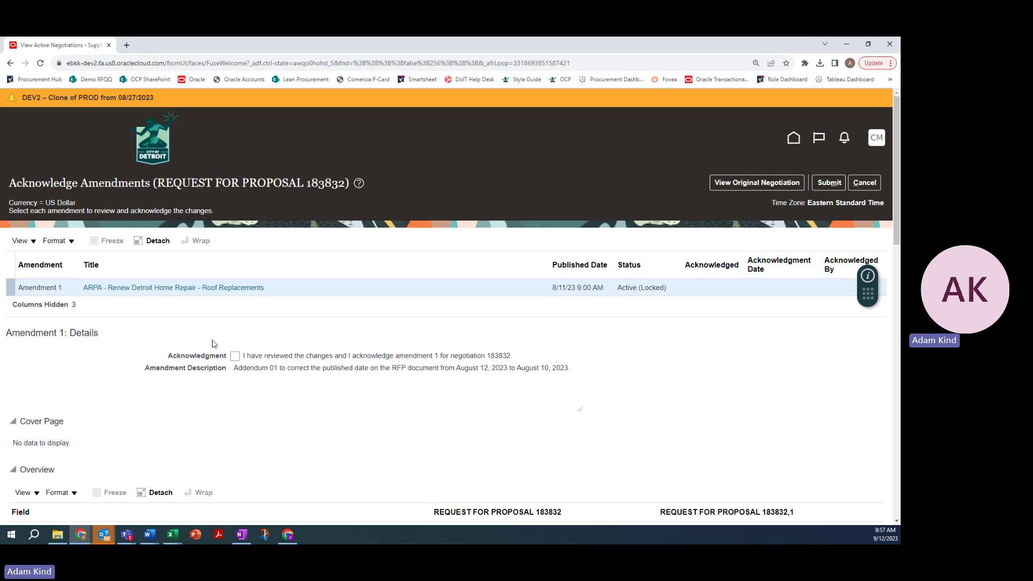
Review the amendment's changes across the Cover Page, Overview, General schedule, Requirements, Lines and Contract Terms sections
{"action": "scroll", "coordinate": [213, 343], "scroll_direction": "down", "scroll_amount": 10}
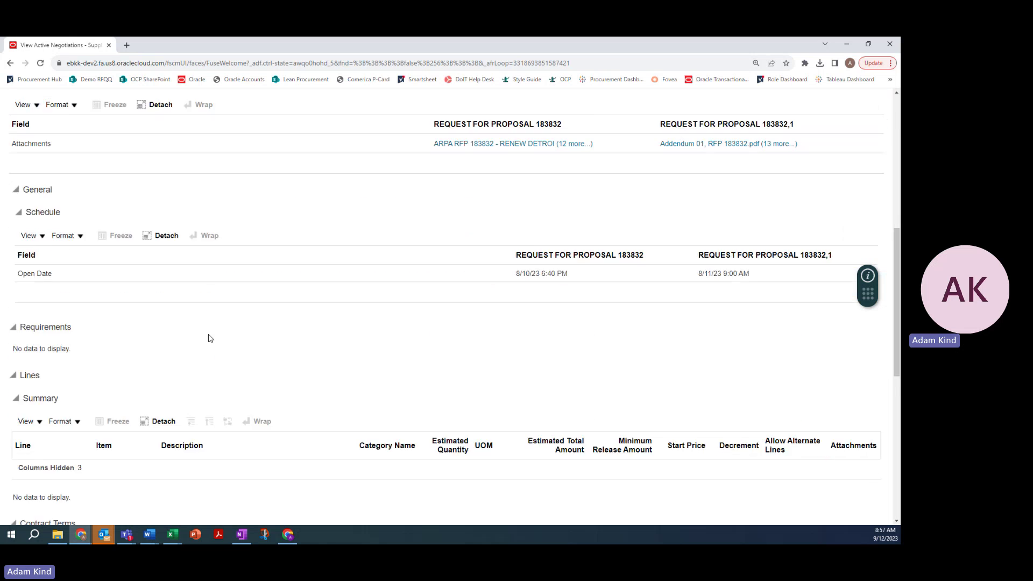
{"action": "scroll", "coordinate": [210, 337], "scroll_direction": "down", "scroll_amount": 7}
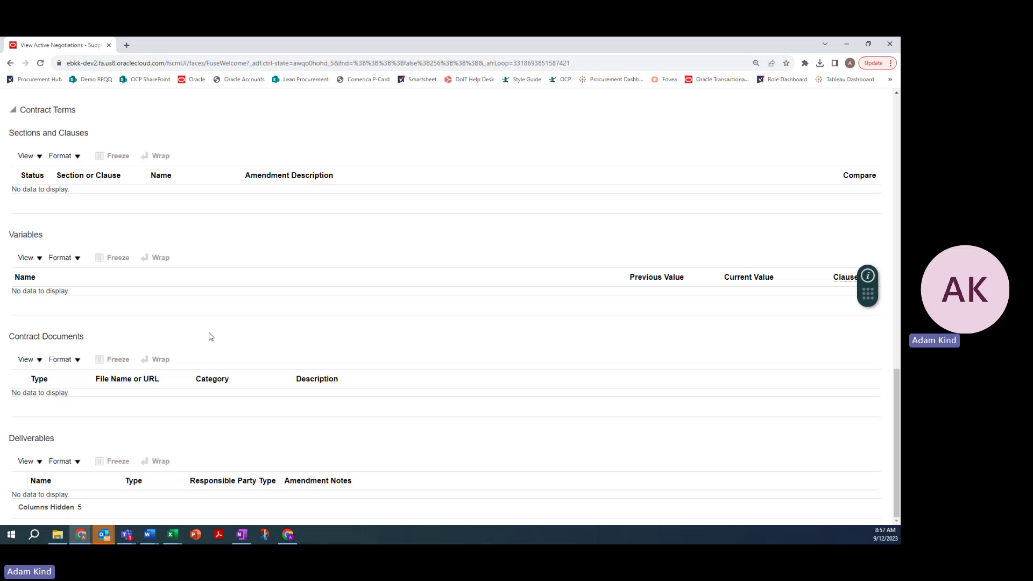
{"action": "scroll", "coordinate": [210, 337], "scroll_direction": "up", "scroll_amount": 6}
{"action": "scroll", "coordinate": [161, 336], "scroll_direction": "up", "scroll_amount": 1}
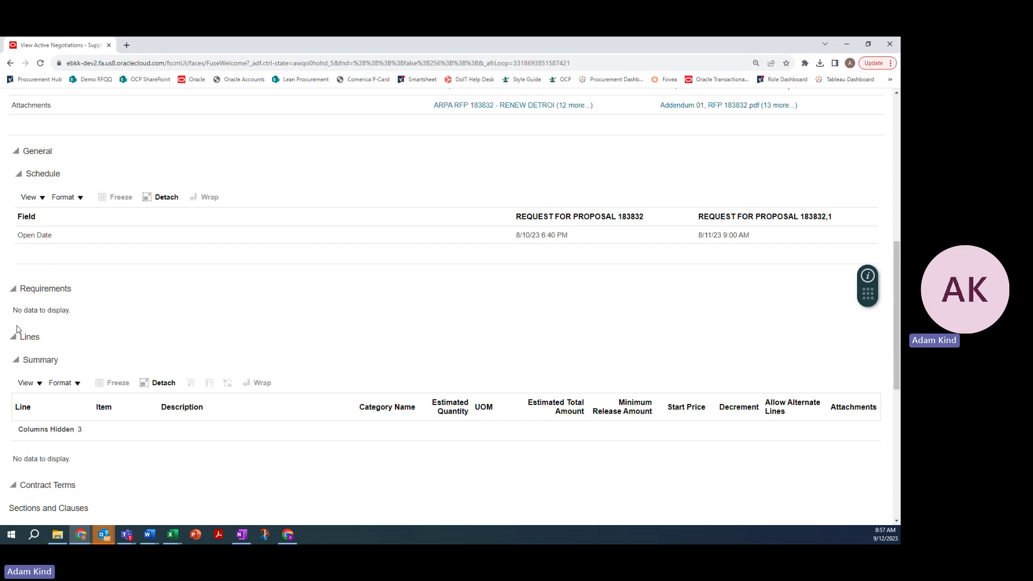
{"action": "scroll", "coordinate": [118, 331], "scroll_direction": "up", "scroll_amount": 1}
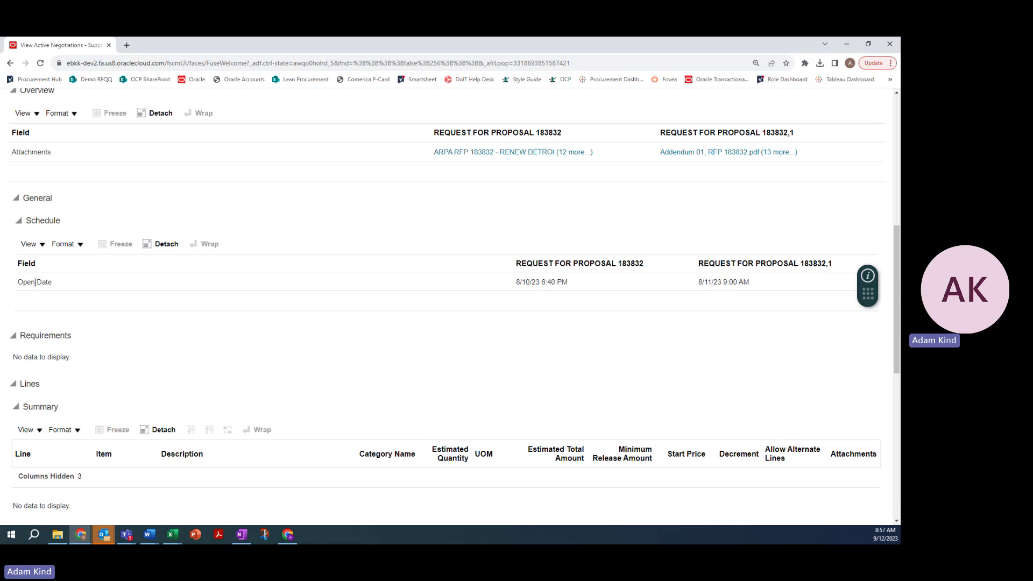
{"action": "scroll", "coordinate": [35, 282], "scroll_direction": "up", "scroll_amount": 3}
{"action": "scroll", "coordinate": [43, 215], "scroll_direction": "down", "scroll_amount": 1}
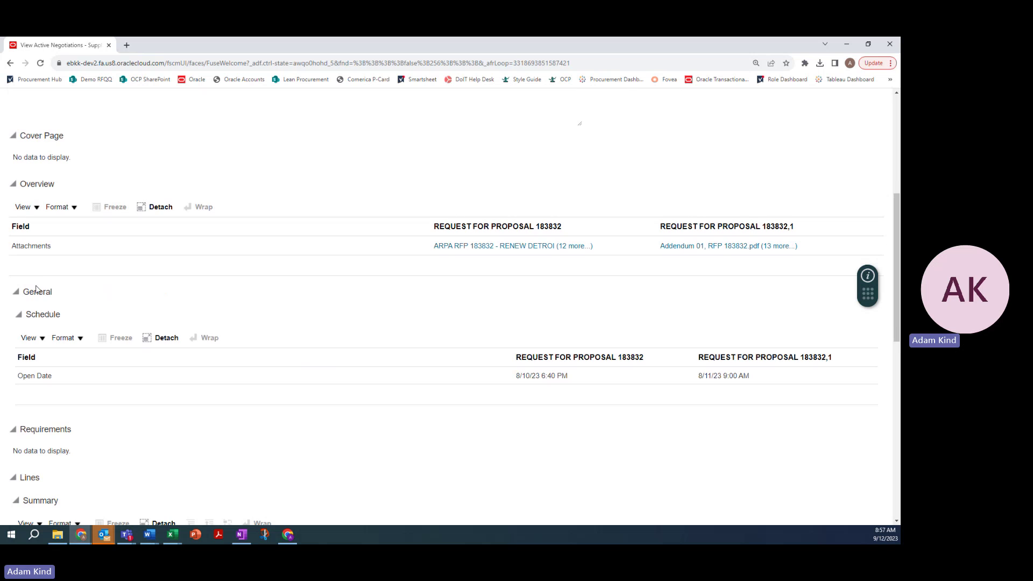
{"action": "scroll", "coordinate": [49, 138], "scroll_direction": "up", "scroll_amount": 1}
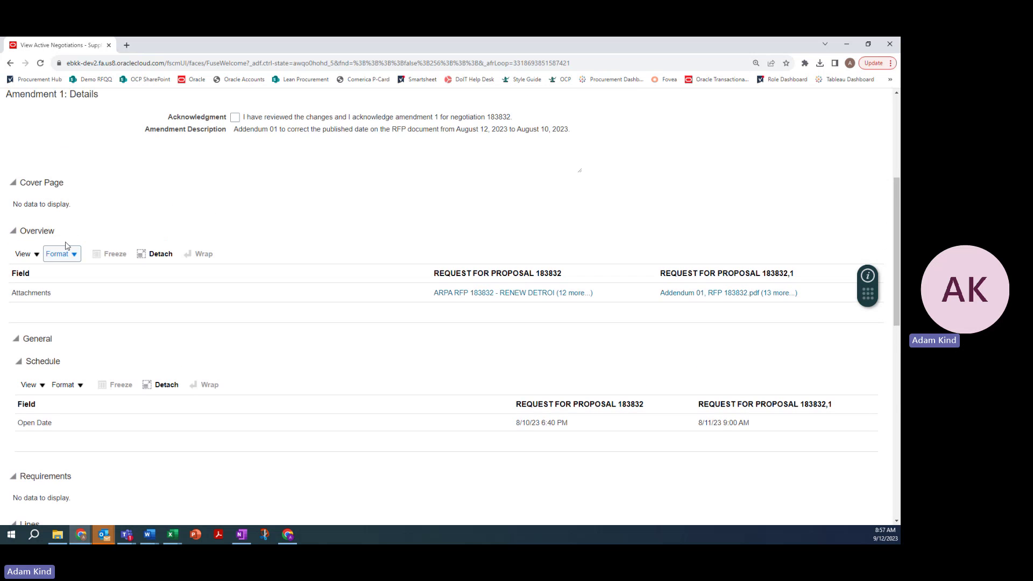
{"action": "scroll", "coordinate": [121, 243], "scroll_direction": "down", "scroll_amount": 4}
{"action": "scroll", "coordinate": [63, 277], "scroll_direction": "down", "scroll_amount": 3}
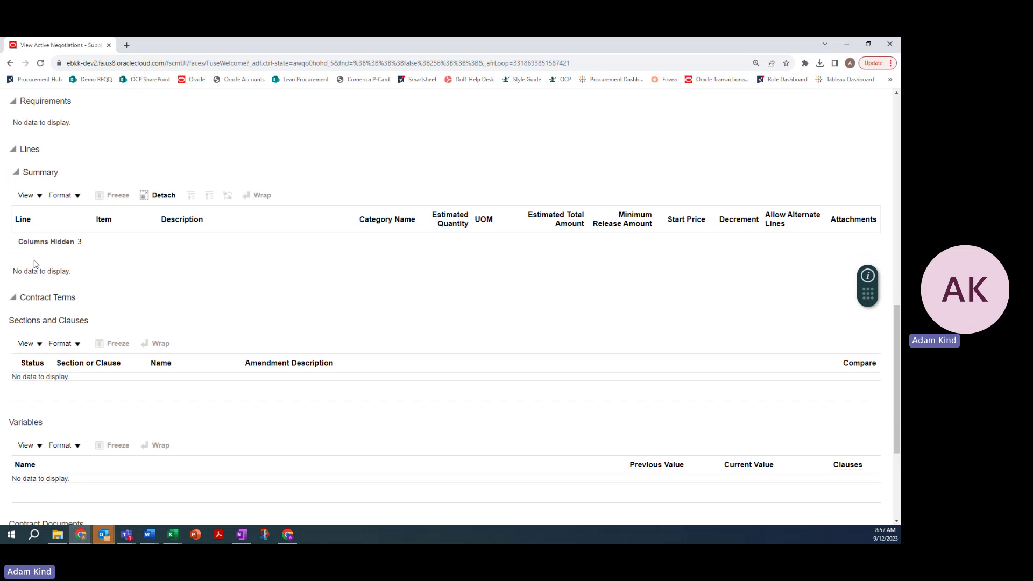
{"action": "scroll", "coordinate": [54, 317], "scroll_direction": "down", "scroll_amount": 2}
{"action": "scroll", "coordinate": [65, 384], "scroll_direction": "down", "scroll_amount": 2}
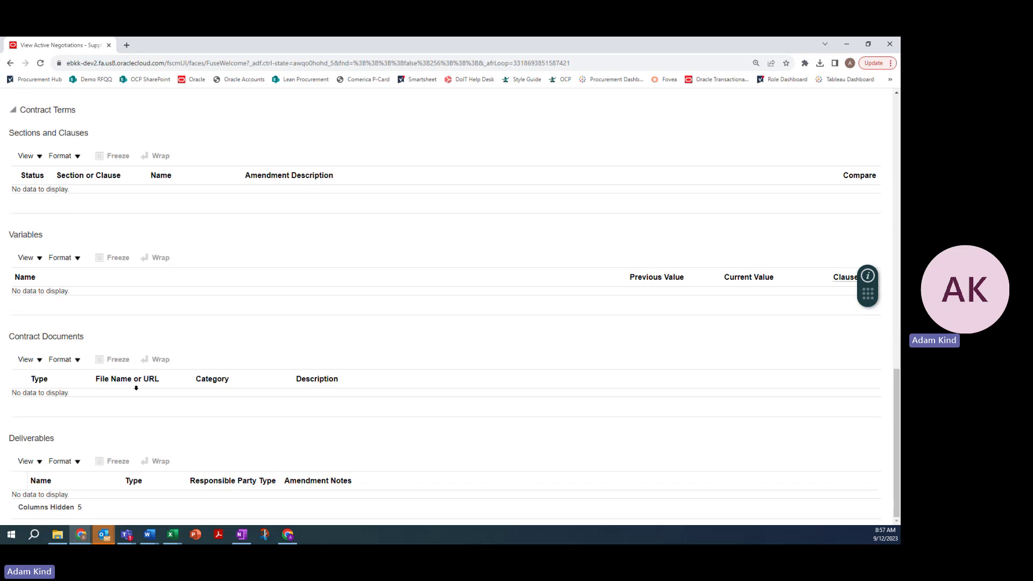
{"action": "scroll", "coordinate": [129, 377], "scroll_direction": "up", "scroll_amount": 10}
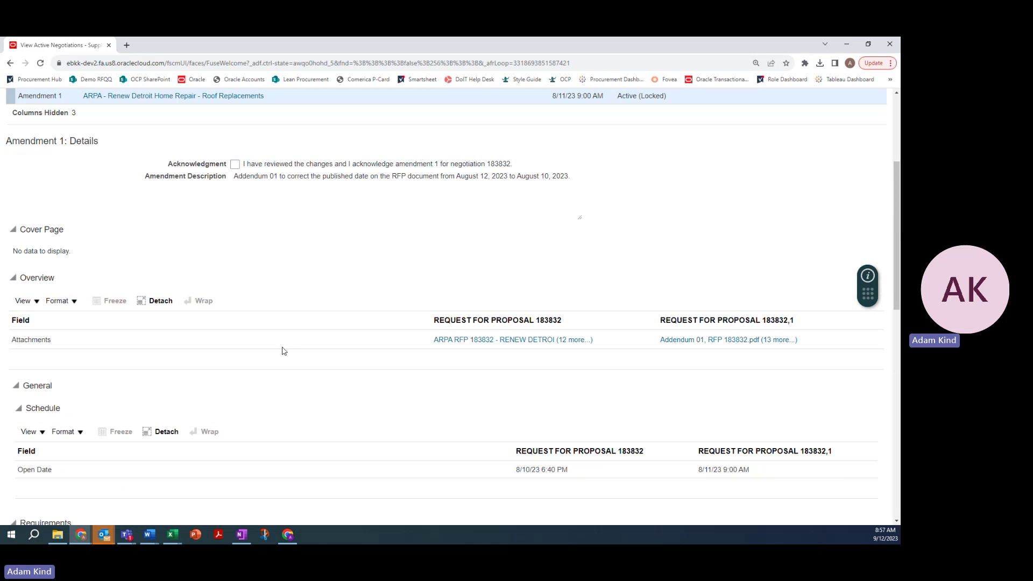
Compare the Overview attachments of the original proposal with those of the amended version
{"action": "scroll", "coordinate": [279, 350], "scroll_direction": "down", "scroll_amount": 1}
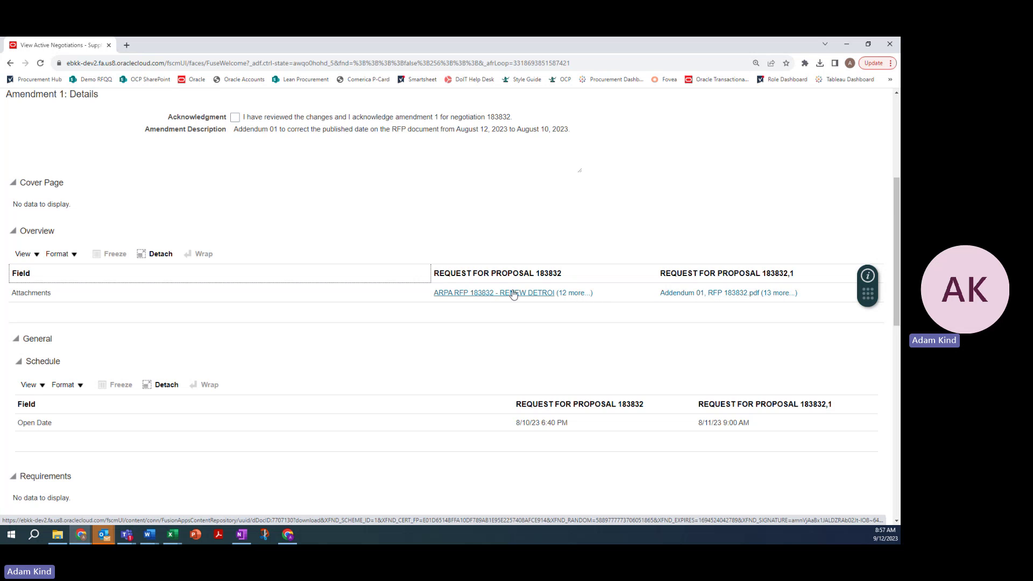
{"action": "left_click", "coordinate": [575, 293]}
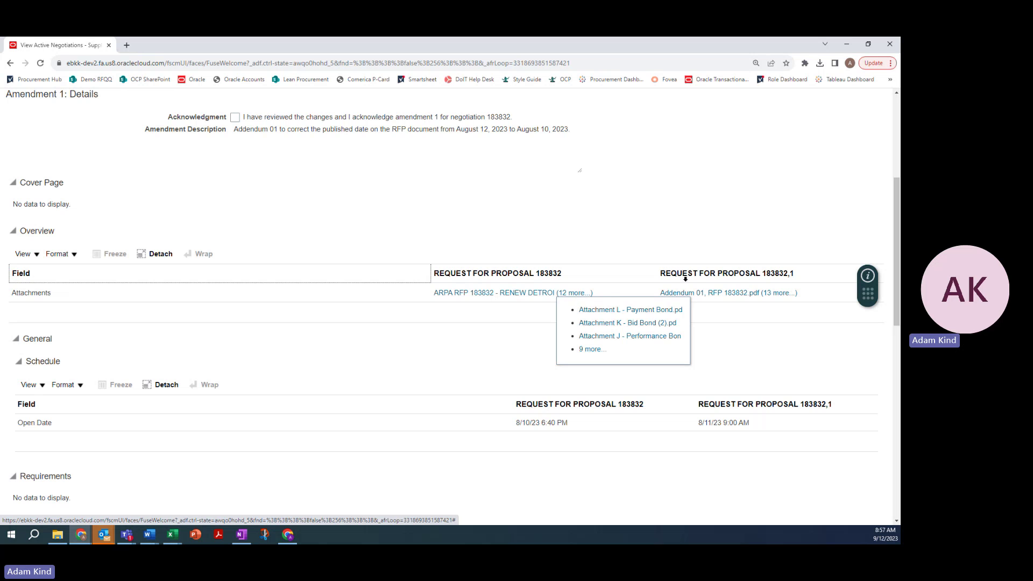
{"action": "left_click", "coordinate": [770, 294]}
{"action": "scroll", "coordinate": [433, 327], "scroll_direction": "down", "scroll_amount": 1}
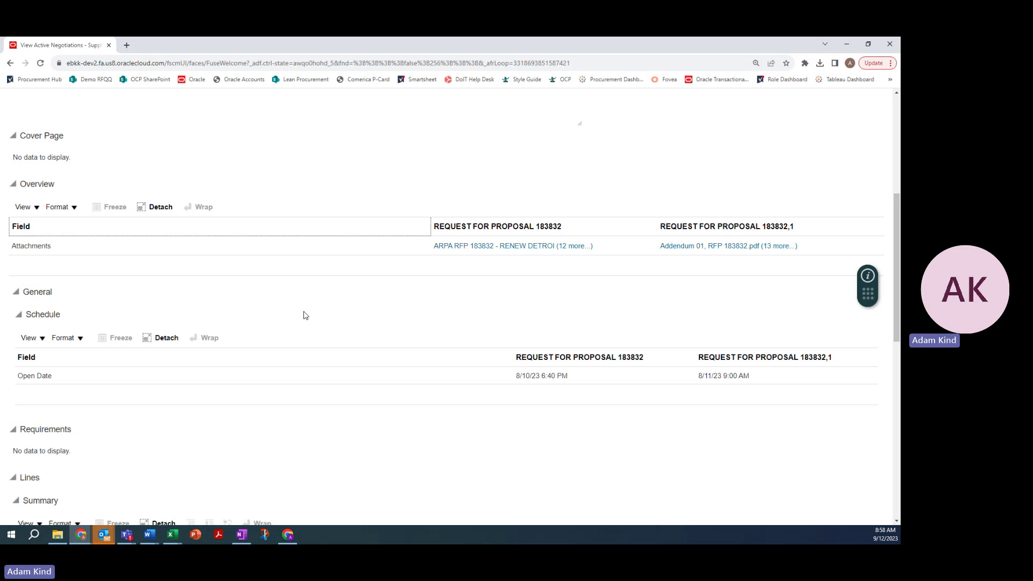
Acknowledge amendment 1 as reviewed, submit the acknowledgment and continue to creating the response
{"action": "scroll", "coordinate": [304, 316], "scroll_direction": "up", "scroll_amount": 5}
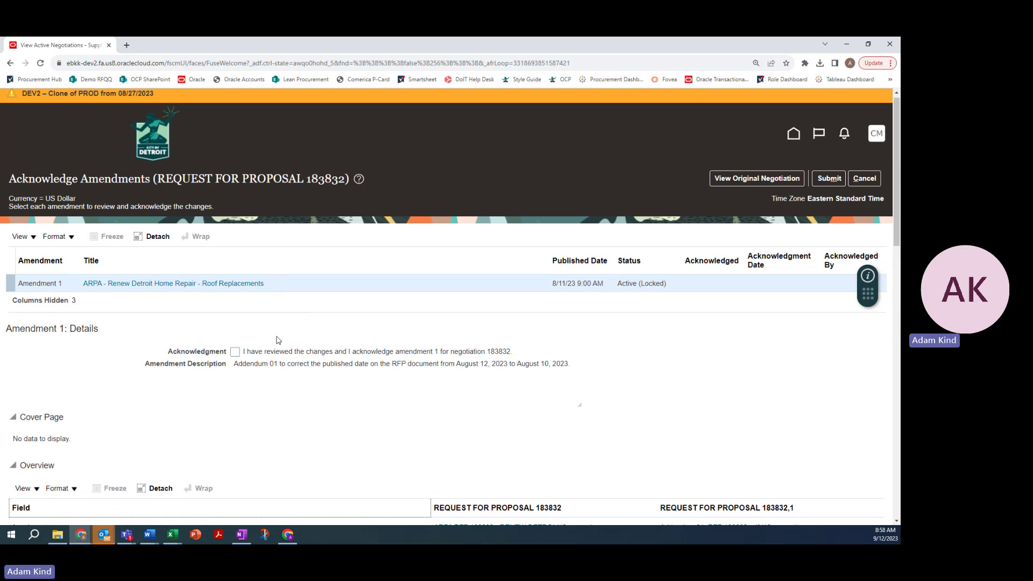
{"action": "left_click", "coordinate": [235, 352]}
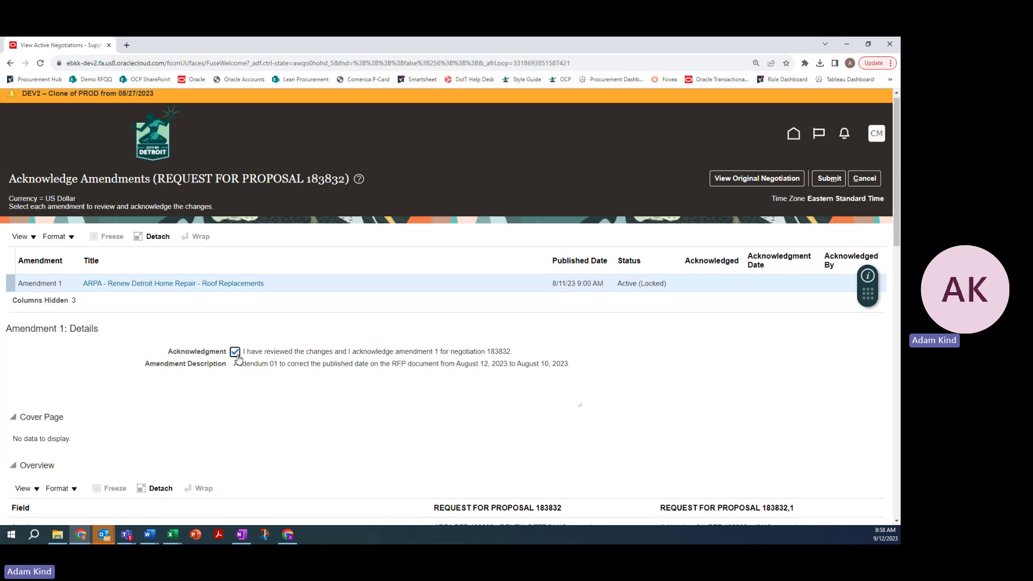
{"action": "left_click", "coordinate": [829, 179]}
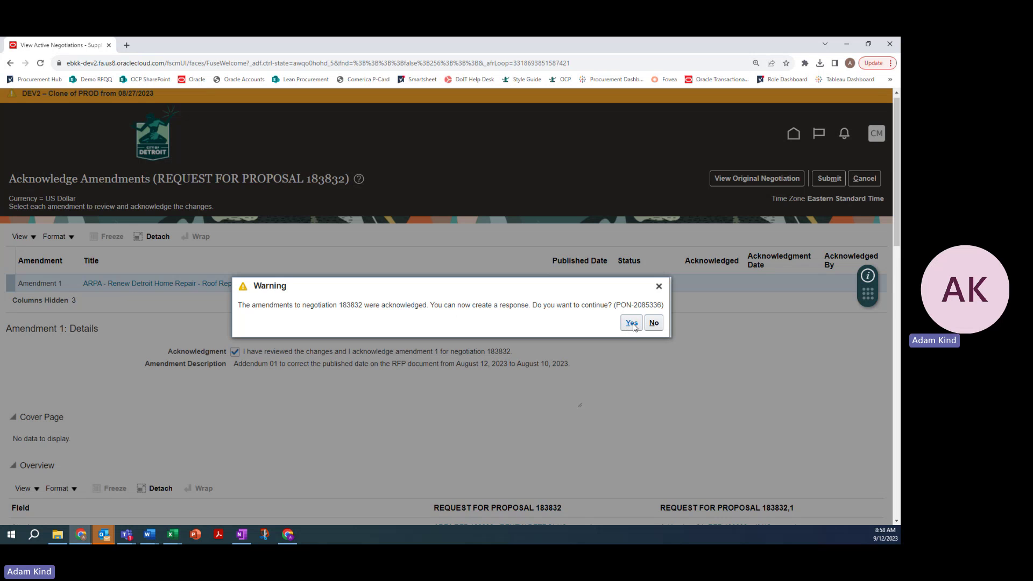
{"action": "left_click", "coordinate": [632, 323]}
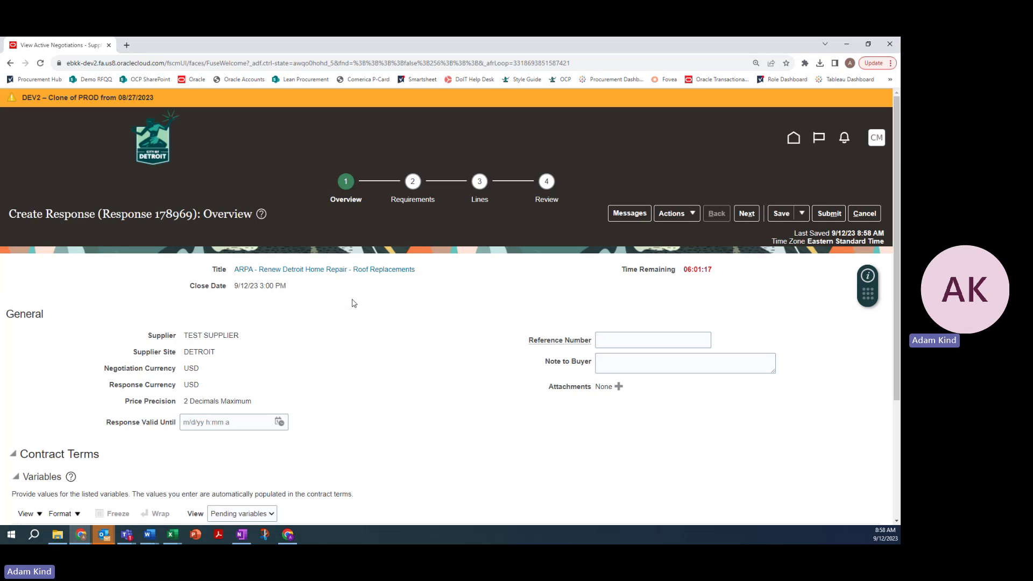
Examine the response's Overview fields, including Note to Buyer, Reference Number and the Response Valid Until date selection, without entering any values
{"action": "scroll", "coordinate": [353, 303], "scroll_direction": "down", "scroll_amount": 3}
{"action": "scroll", "coordinate": [333, 308], "scroll_direction": "up", "scroll_amount": 1}
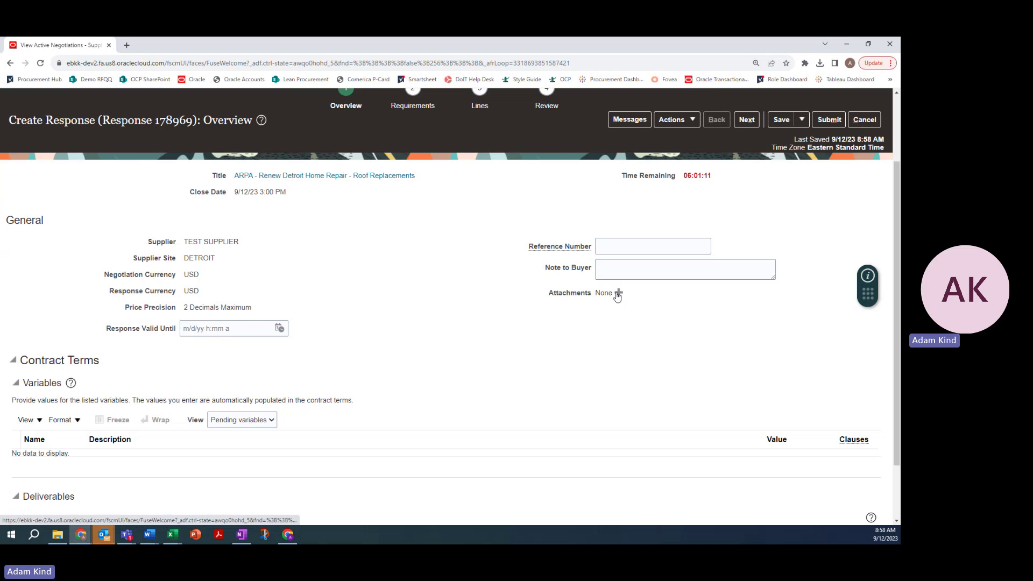
{"action": "scroll", "coordinate": [527, 293], "scroll_direction": "up", "scroll_amount": 1}
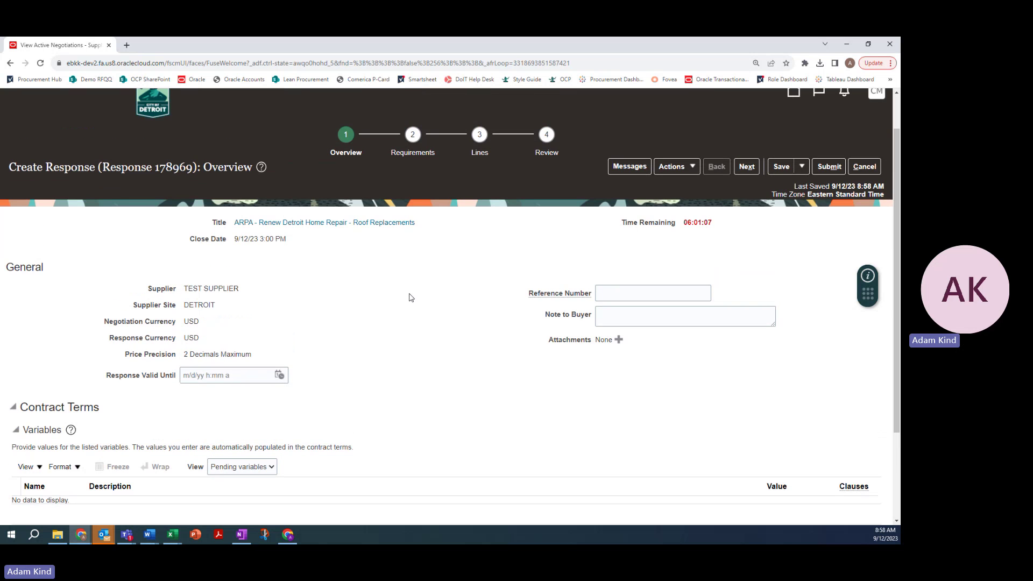
{"action": "left_click", "coordinate": [606, 314]}
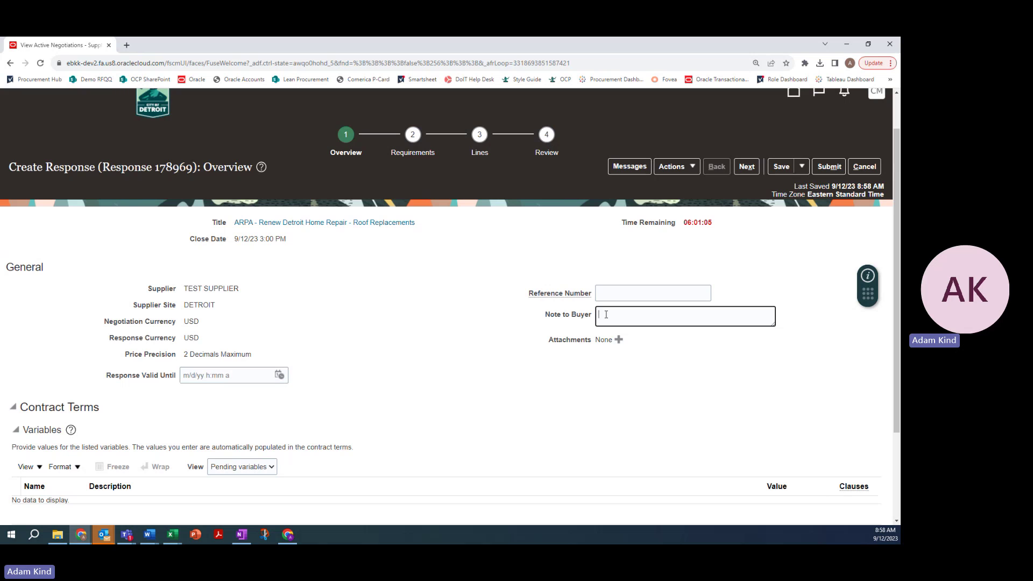
{"action": "left_click", "coordinate": [600, 297]}
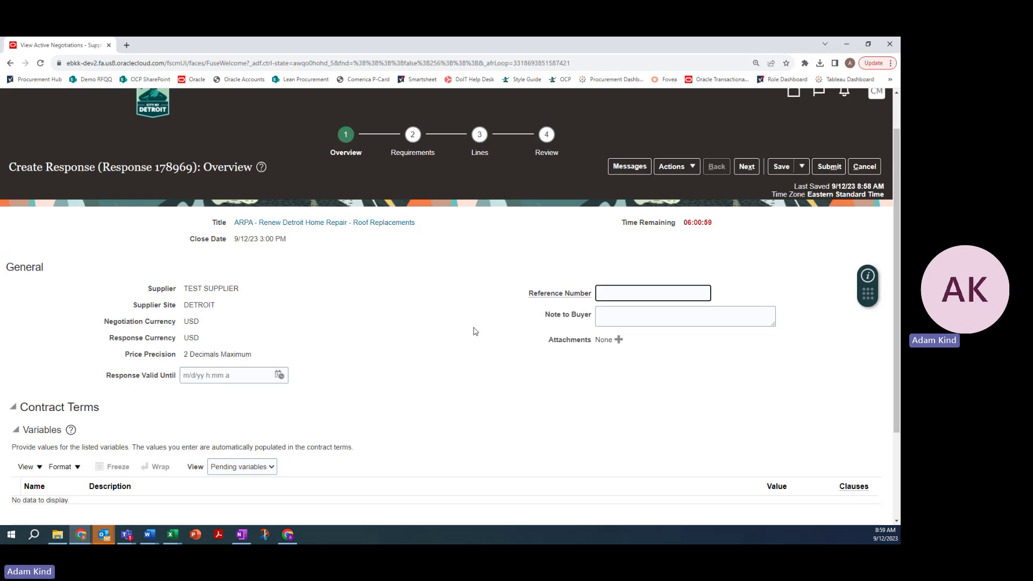
{"action": "left_click", "coordinate": [203, 376]}
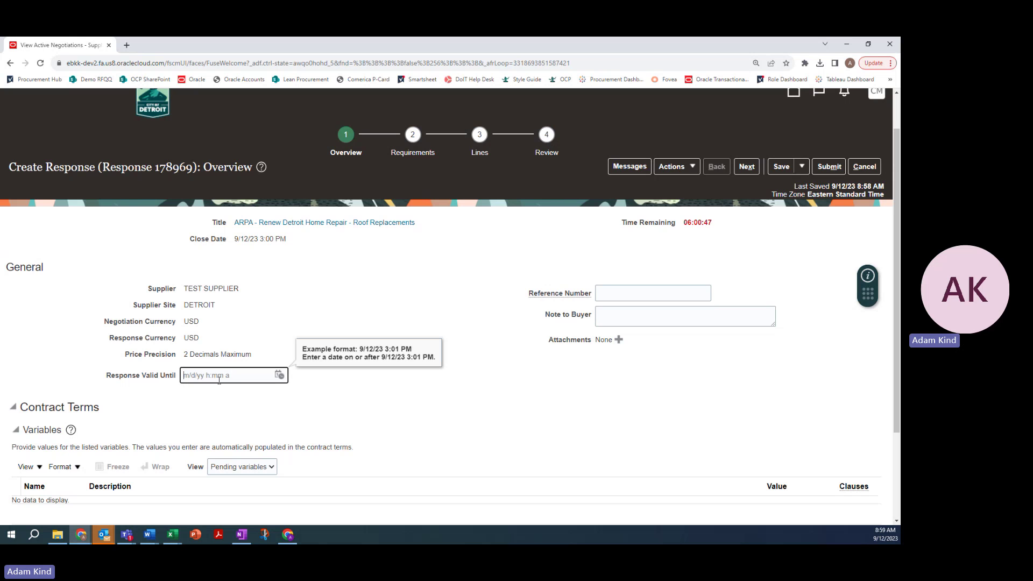
{"action": "left_click", "coordinate": [279, 375]}
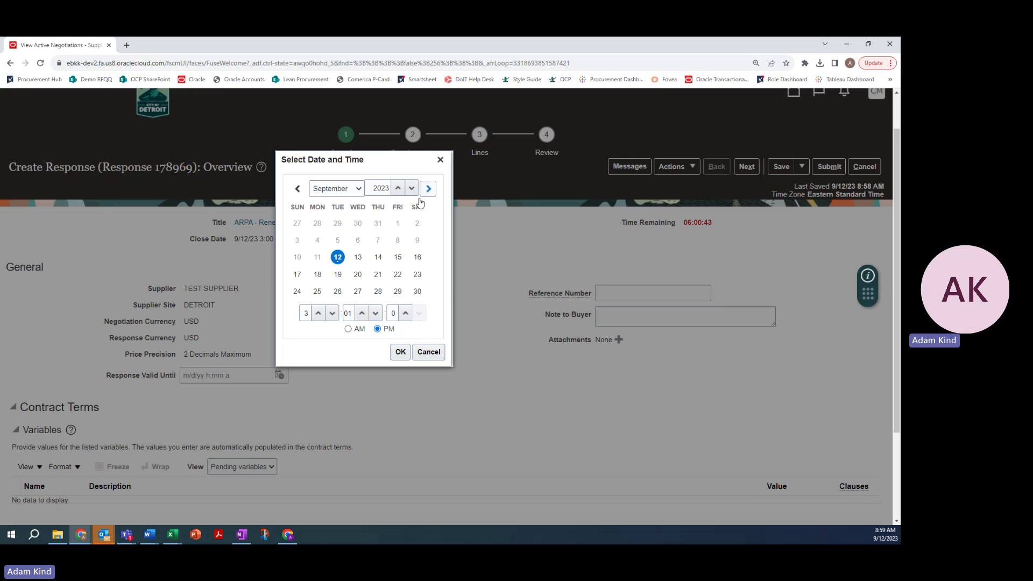
{"action": "left_click", "coordinate": [428, 352]}
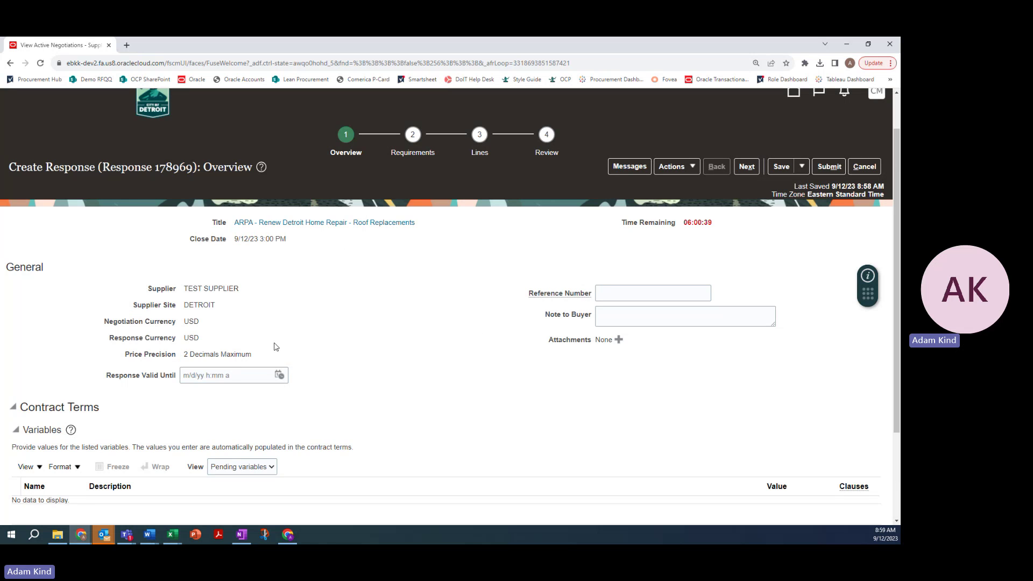
Attach "Attachment A - Respondent Questionnaire (2).docx" from Downloads to the response's Overview as a From Supplier file
{"action": "left_click", "coordinate": [618, 340]}
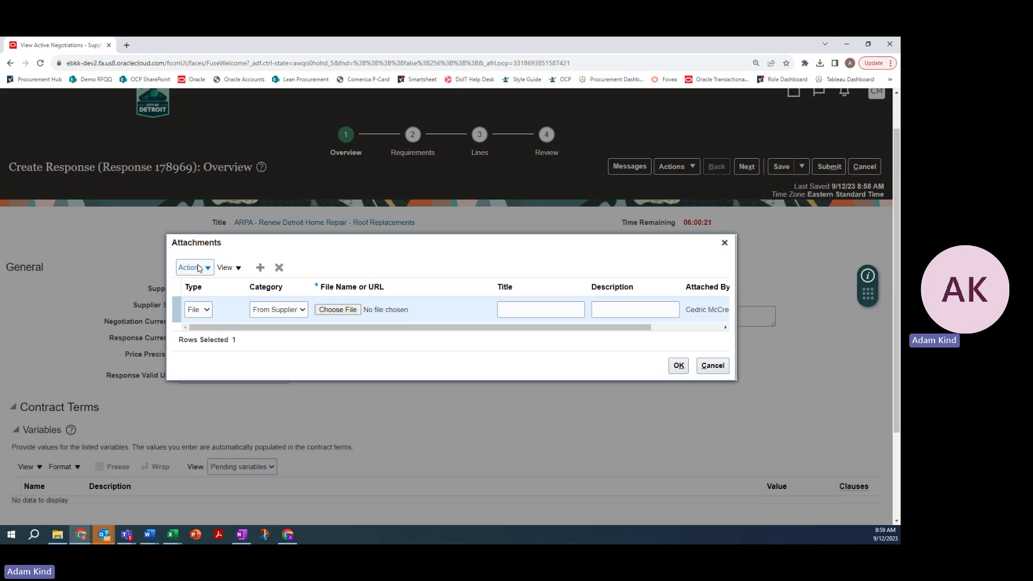
{"action": "left_click", "coordinate": [357, 311]}
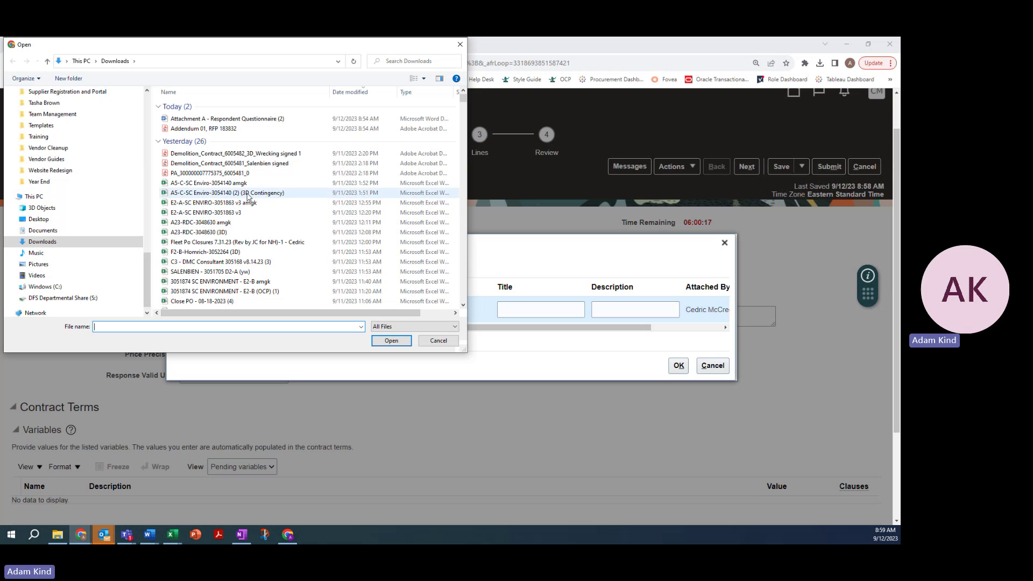
{"action": "left_click", "coordinate": [249, 118]}
{"action": "left_click", "coordinate": [391, 341]}
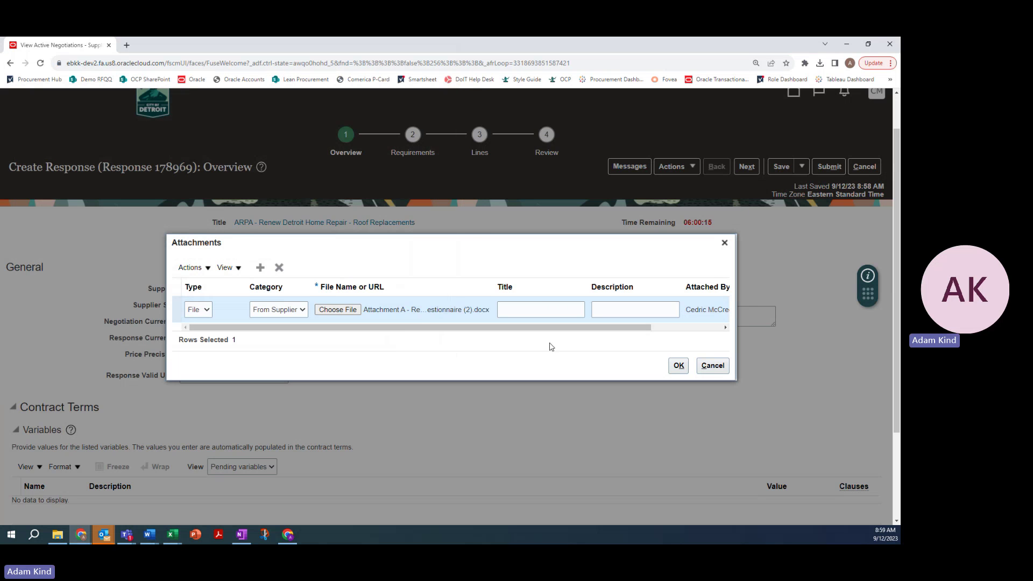
{"action": "left_click", "coordinate": [679, 366]}
{"action": "left_click", "coordinate": [680, 367]}
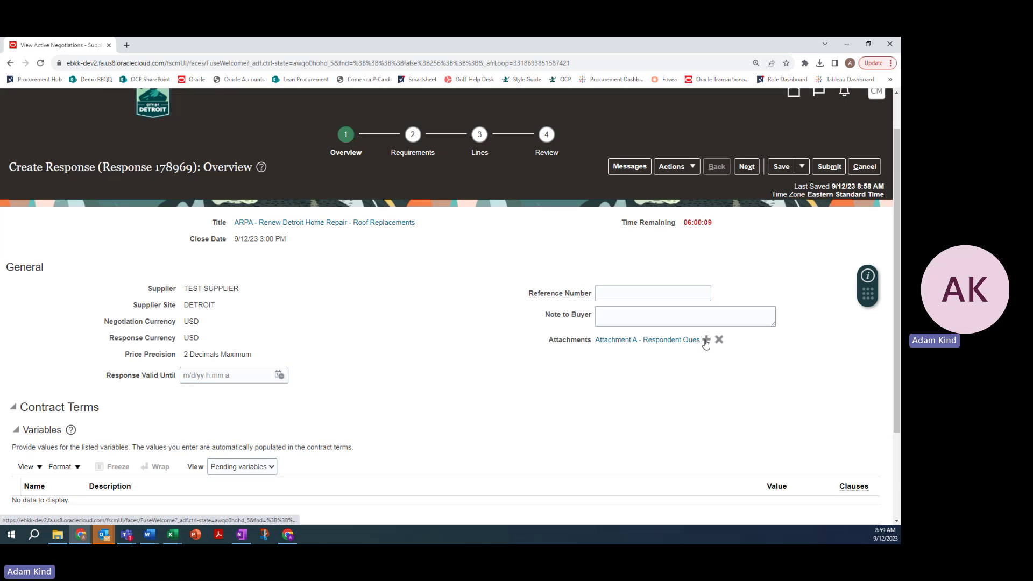
Attach "Addendum 01, RFP 183832.pdf" from Downloads to the response's Overview as a From Supplier file
{"action": "left_click", "coordinate": [706, 339]}
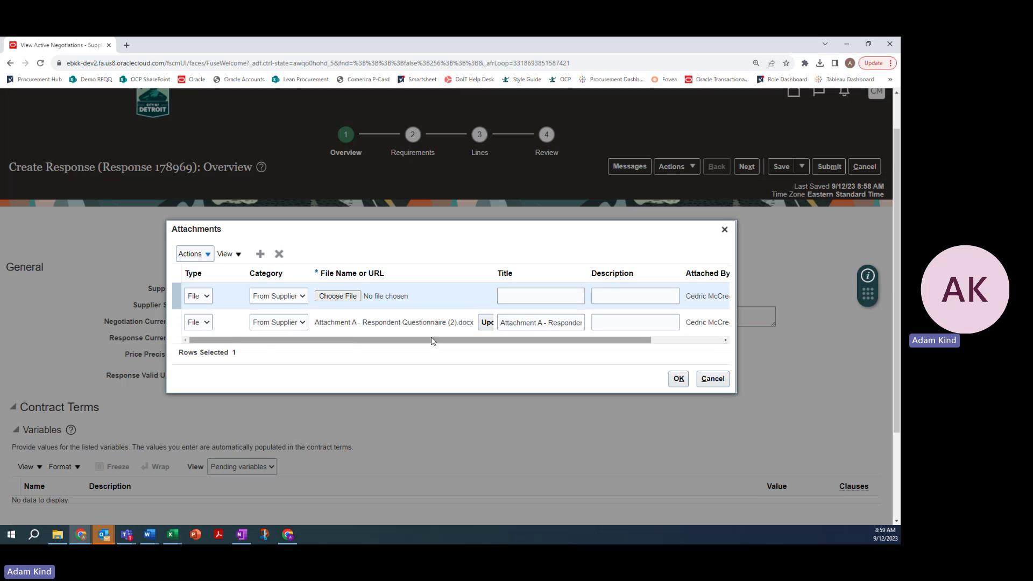
{"action": "left_click", "coordinate": [329, 324]}
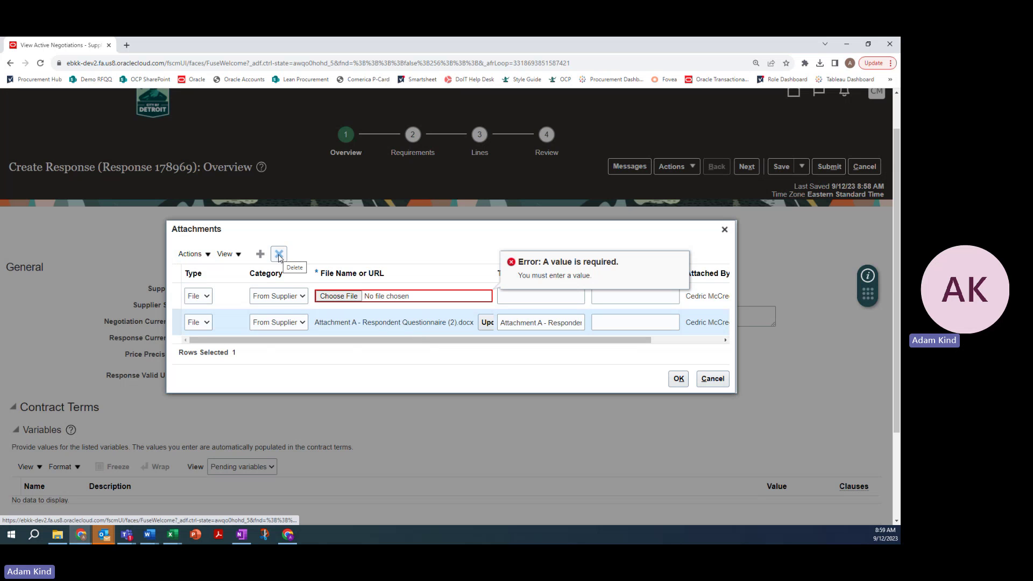
{"action": "left_click", "coordinate": [244, 295]}
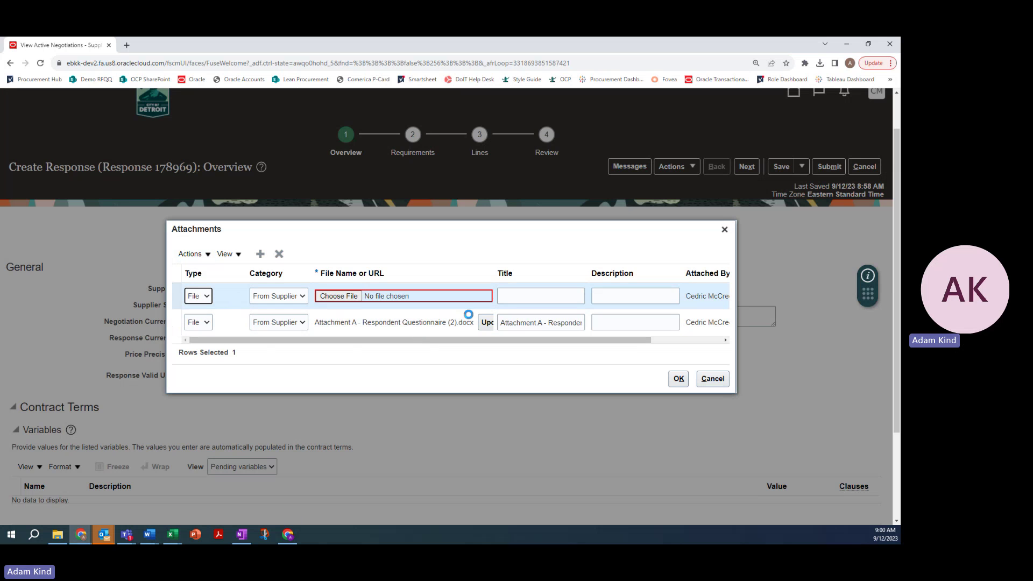
{"action": "left_click", "coordinate": [350, 295]}
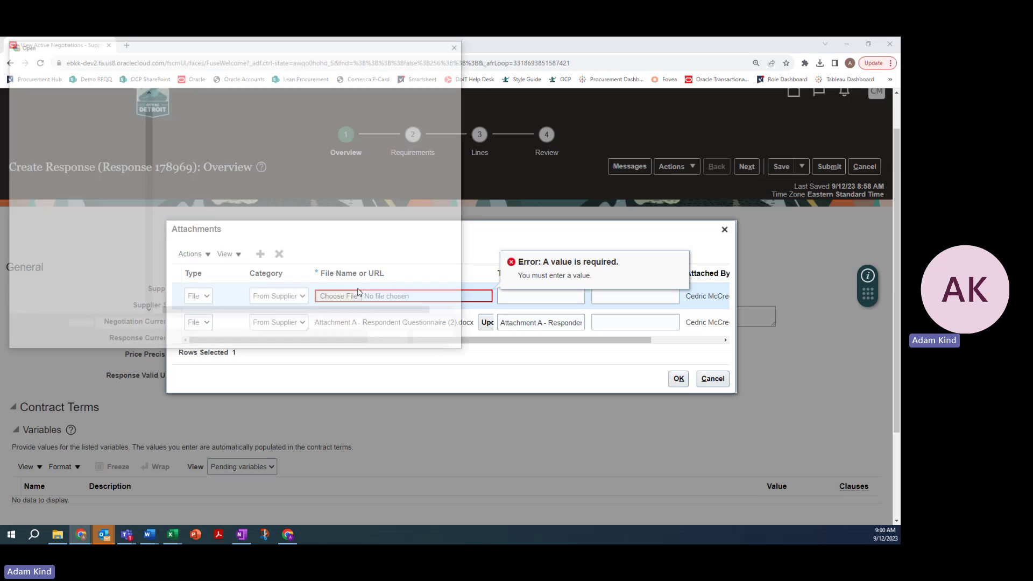
{"action": "left_click", "coordinate": [209, 129]}
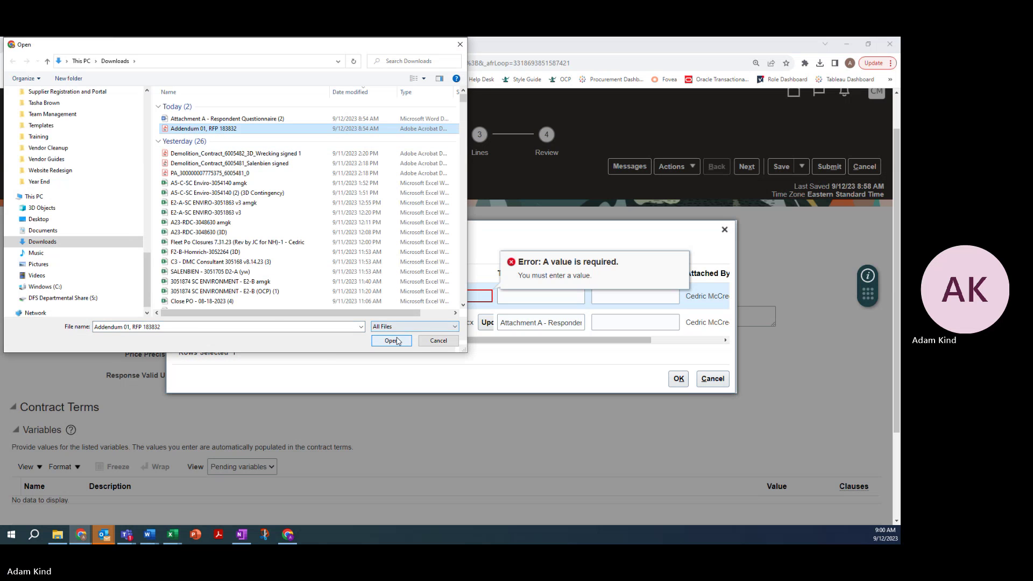
{"action": "left_click", "coordinate": [398, 340]}
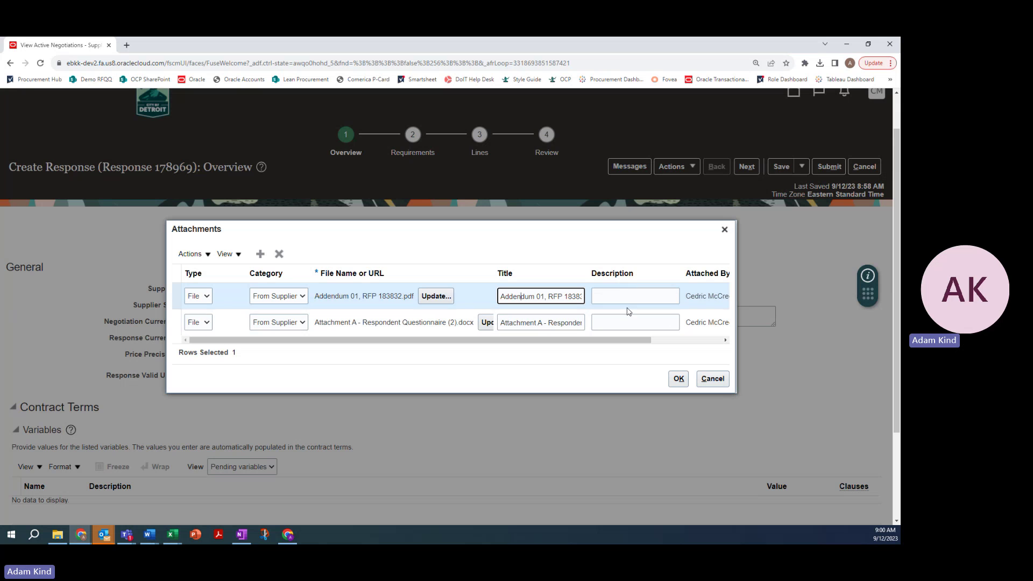
{"action": "left_click", "coordinate": [677, 379]}
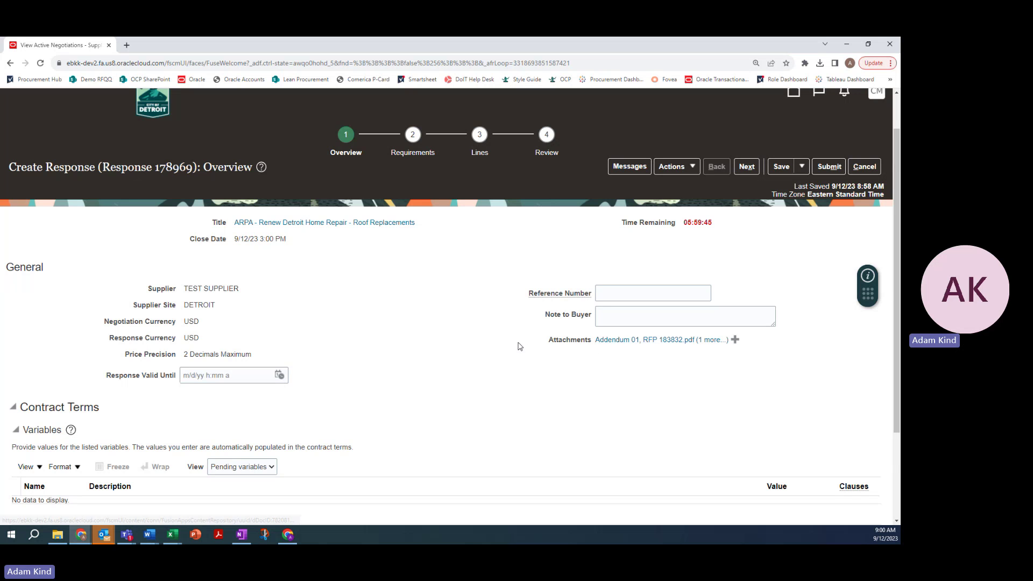
{"action": "scroll", "coordinate": [469, 328], "scroll_direction": "down", "scroll_amount": 1}
{"action": "scroll", "coordinate": [469, 328], "scroll_direction": "up", "scroll_amount": 2}
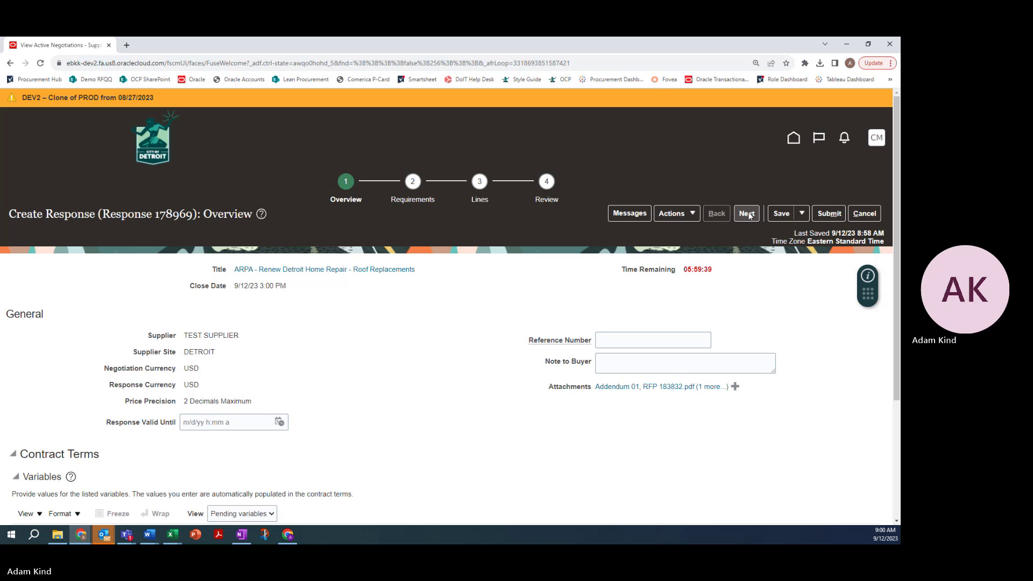
Continue to the Requirements and try Yes for utilizing Sub-Contractors to inspect its upload option, then set the answer back to No
{"action": "left_click", "coordinate": [747, 214]}
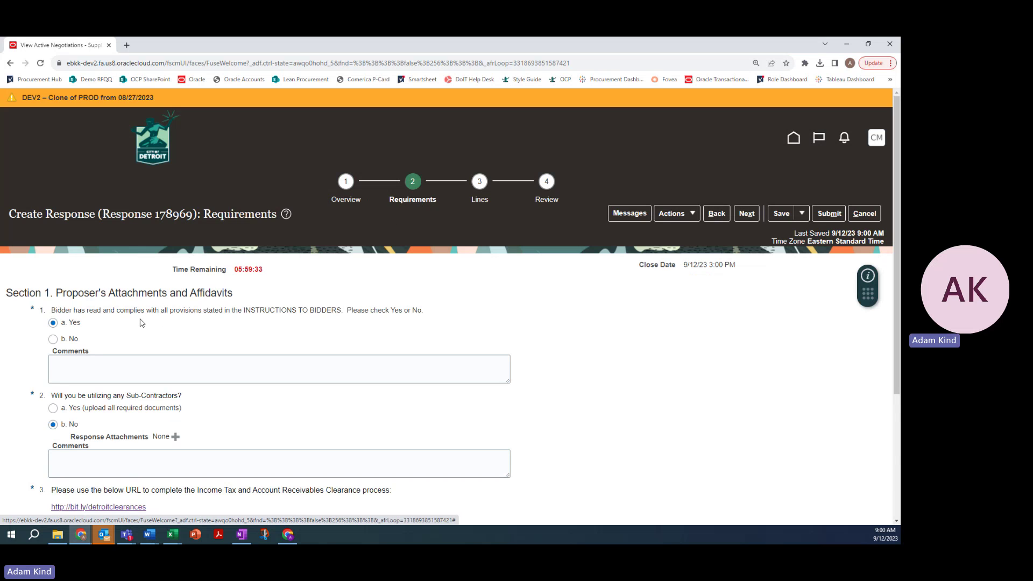
{"action": "scroll", "coordinate": [142, 322], "scroll_direction": "down", "scroll_amount": 2}
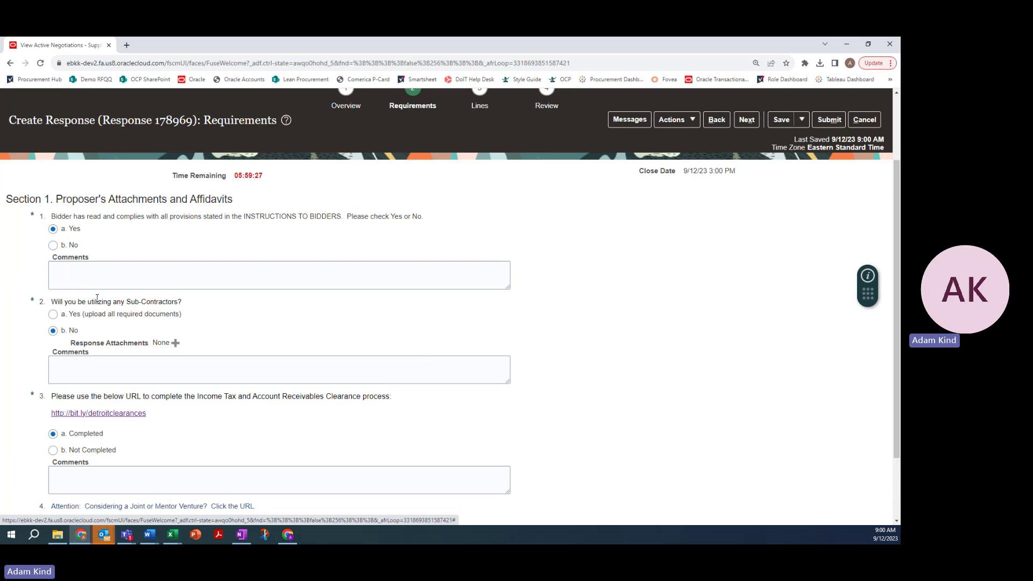
{"action": "scroll", "coordinate": [99, 302], "scroll_direction": "down", "scroll_amount": 1}
{"action": "scroll", "coordinate": [99, 303], "scroll_direction": "up", "scroll_amount": 2}
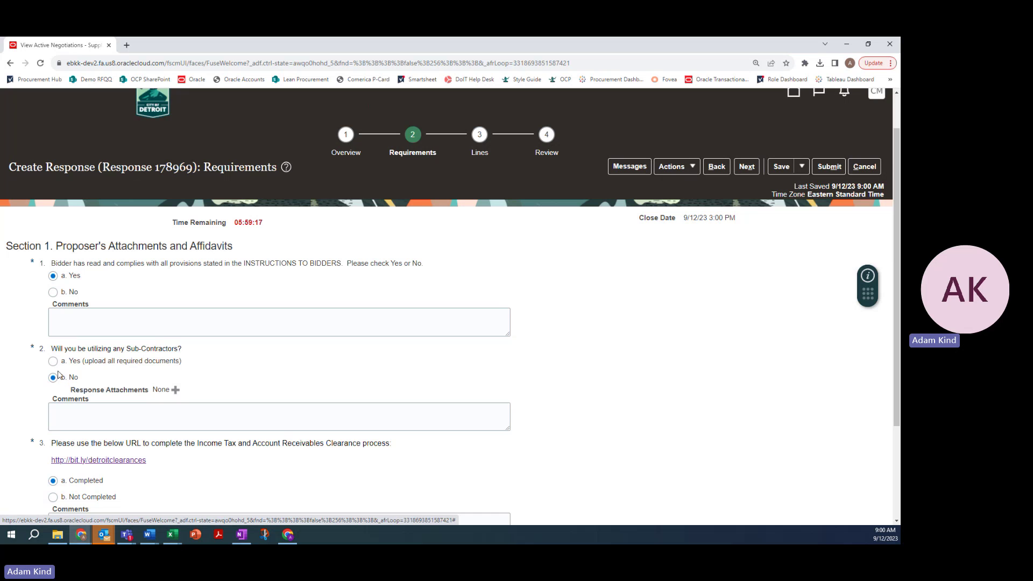
{"action": "left_click", "coordinate": [53, 361]}
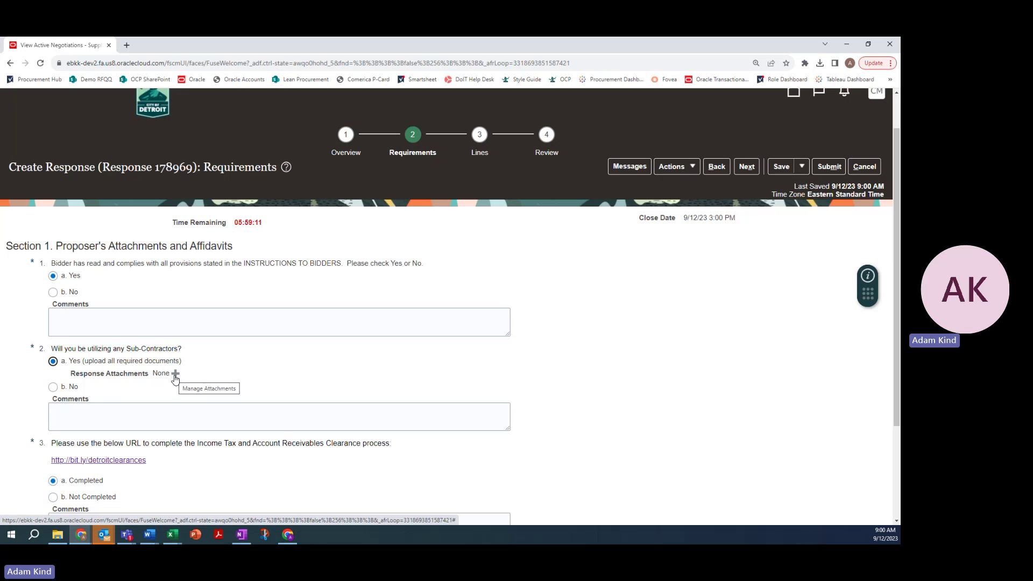
{"action": "left_click", "coordinate": [53, 387]}
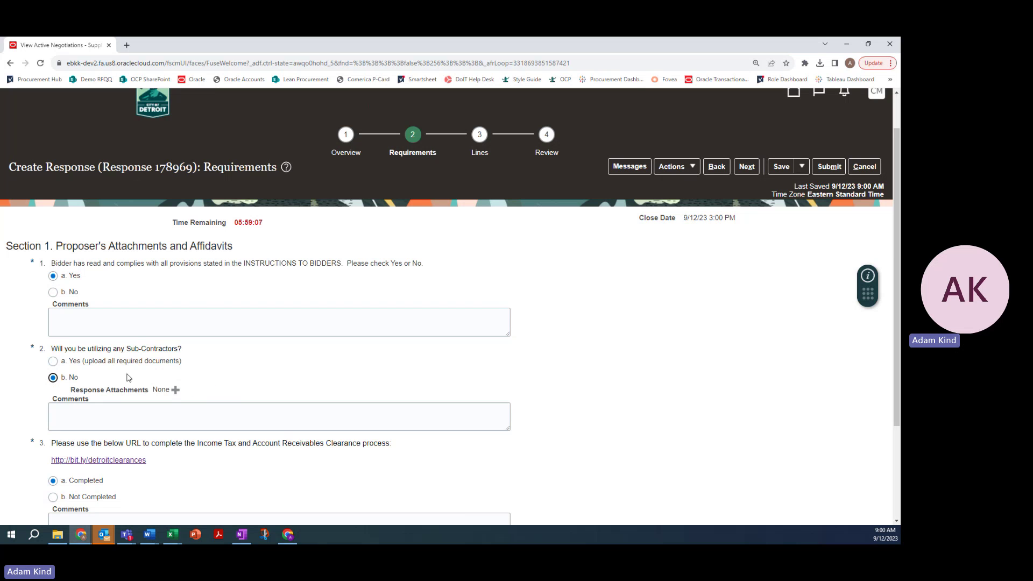
Examine the remaining Section 1 requirements on the Income Tax and Account Receivables Clearance and the Joint or Mentor Venture
{"action": "scroll", "coordinate": [132, 396], "scroll_direction": "down", "scroll_amount": 3}
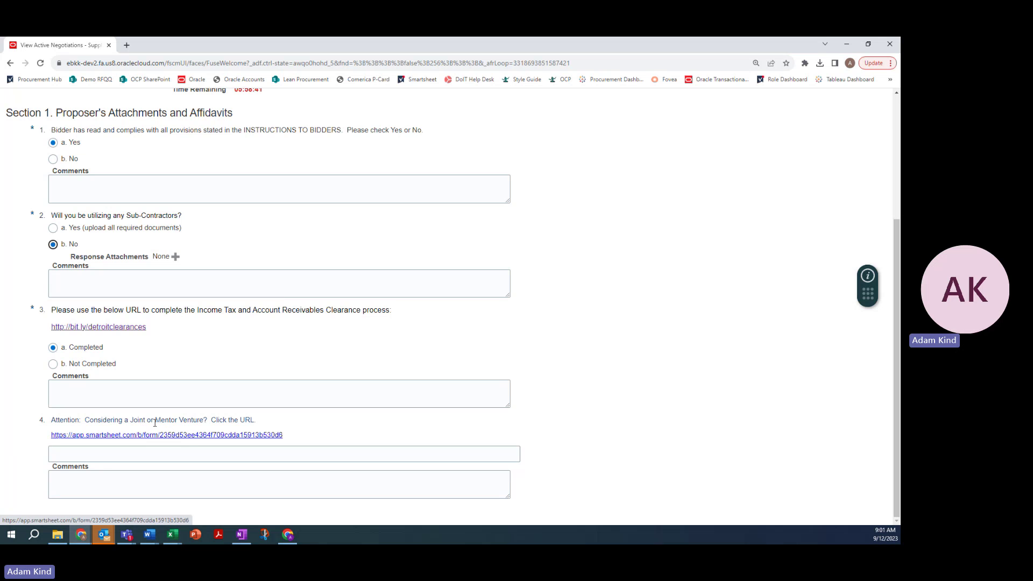
{"action": "scroll", "coordinate": [173, 437], "scroll_direction": "up", "scroll_amount": 3}
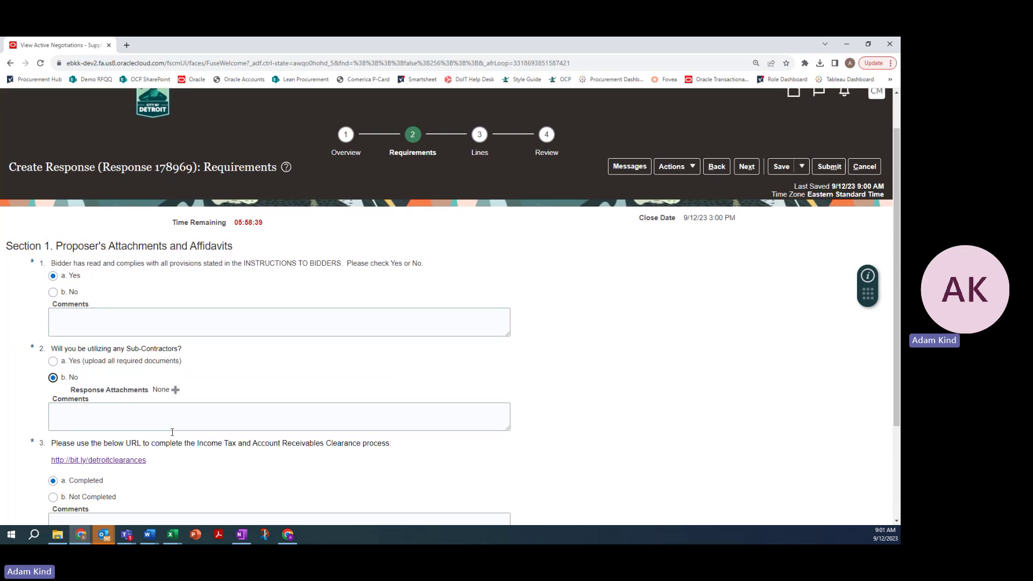
{"action": "scroll", "coordinate": [170, 423], "scroll_direction": "up", "scroll_amount": 1}
{"action": "scroll", "coordinate": [170, 417], "scroll_direction": "down", "scroll_amount": 3}
{"action": "scroll", "coordinate": [170, 417], "scroll_direction": "up", "scroll_amount": 3}
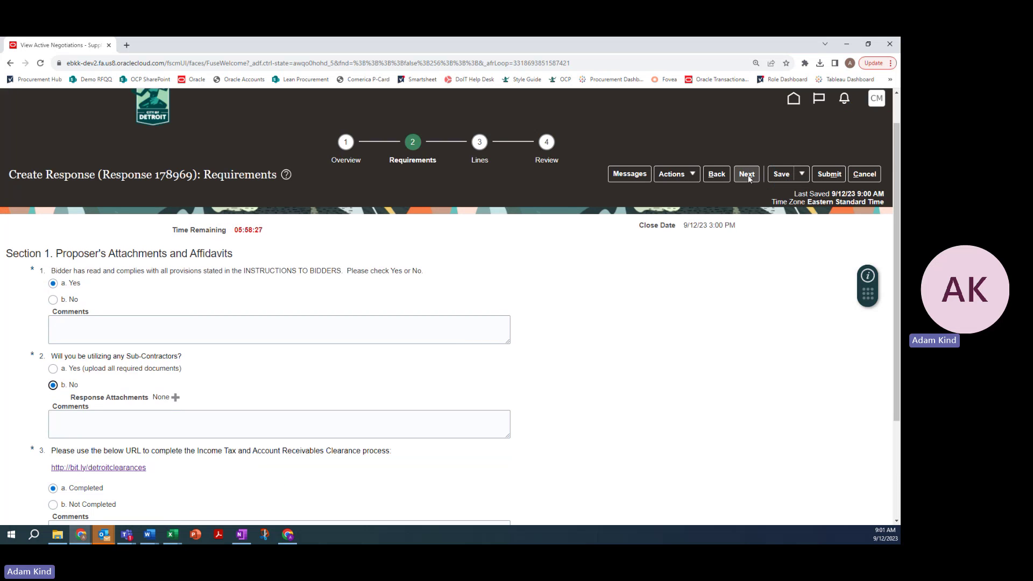
Continue to the response's Lines, revisit the Overview and return, and save the response
{"action": "left_click", "coordinate": [748, 175]}
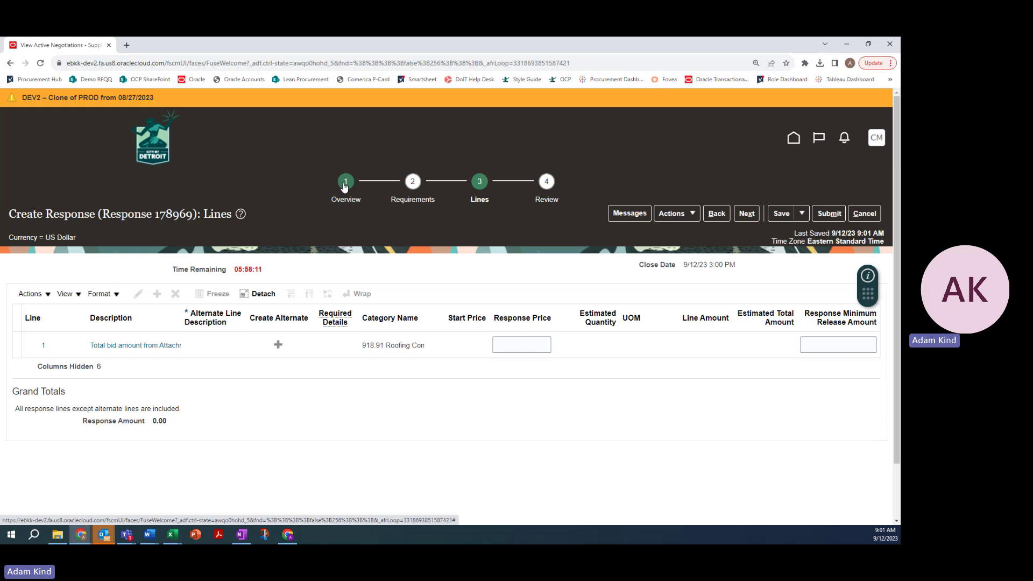
{"action": "left_click", "coordinate": [345, 186]}
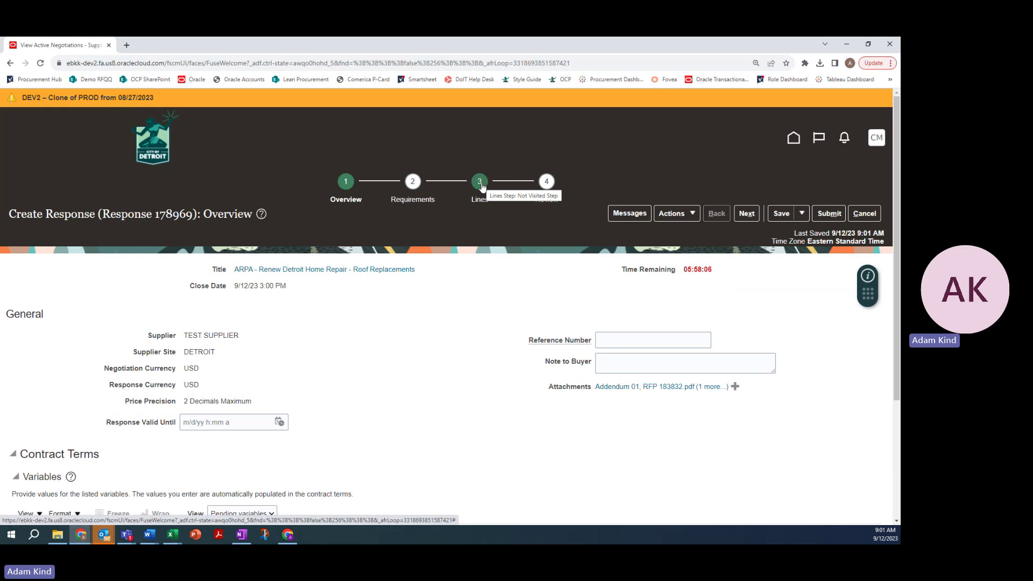
{"action": "left_click", "coordinate": [479, 181]}
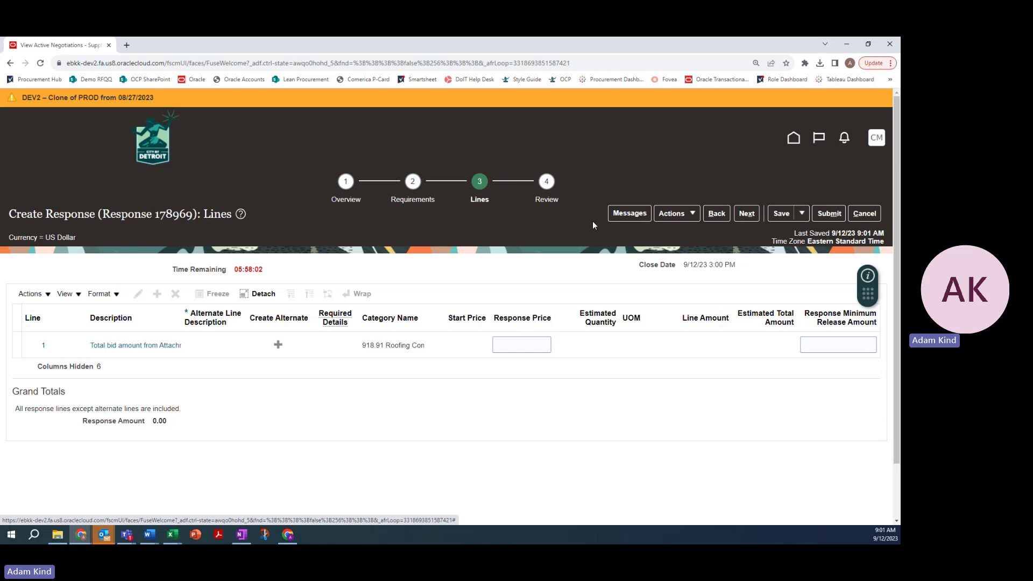
{"action": "left_click", "coordinate": [781, 214]}
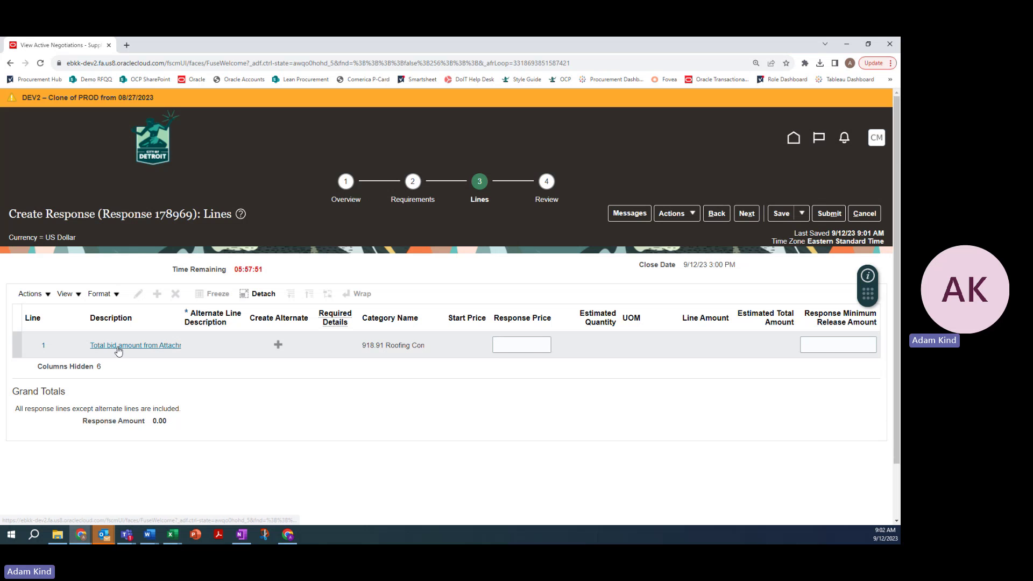
Set the Response Price of line 1 to 100,000 and continue to the response review
{"action": "left_click", "coordinate": [528, 346]}
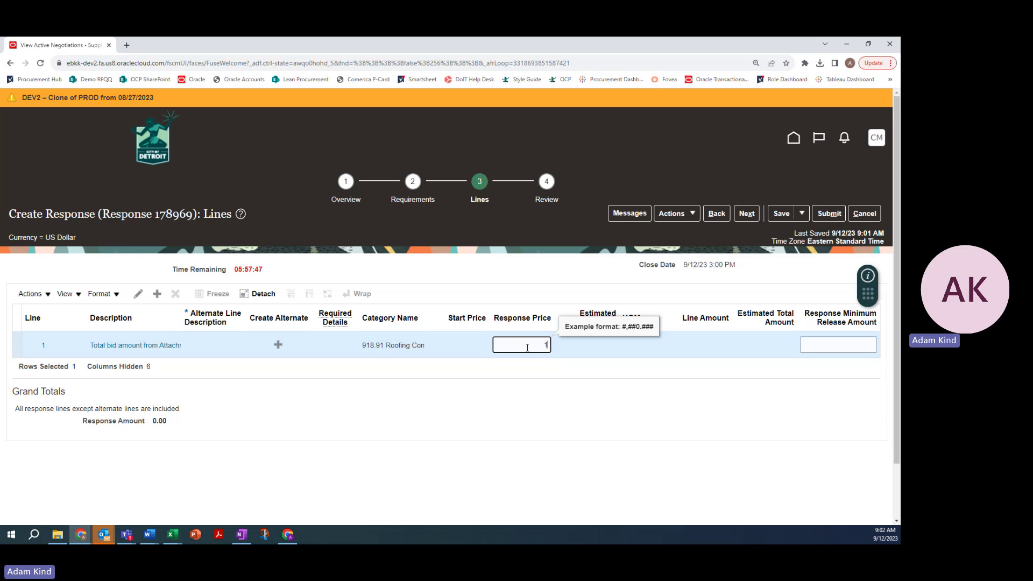
{"action": "left_click", "coordinate": [637, 382]}
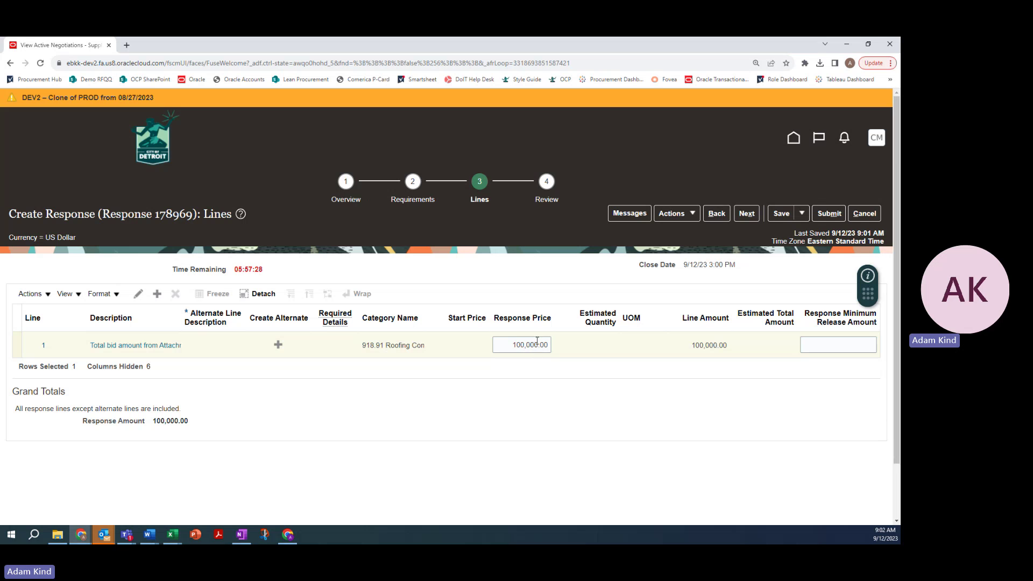
{"action": "left_click", "coordinate": [746, 213]}
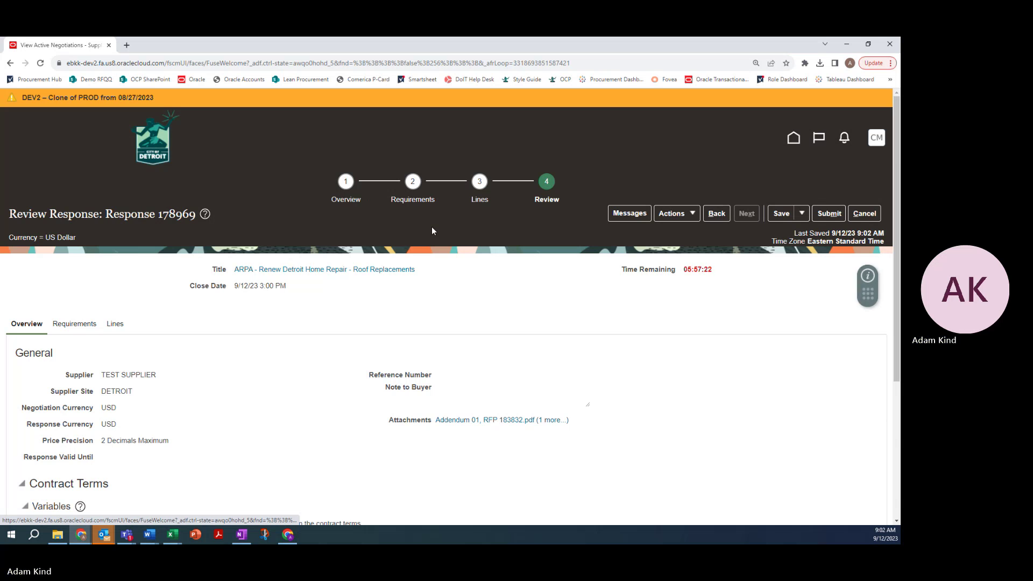
Check the Overview, Requirements and Lines of the response before submission
{"action": "scroll", "coordinate": [234, 346], "scroll_direction": "down", "scroll_amount": 2}
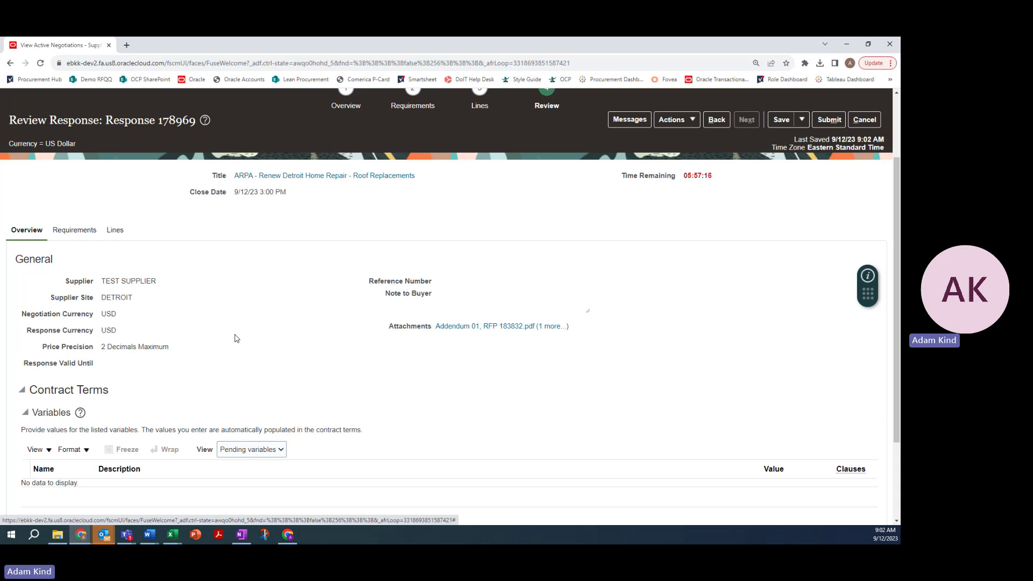
{"action": "scroll", "coordinate": [235, 338], "scroll_direction": "up", "scroll_amount": 1}
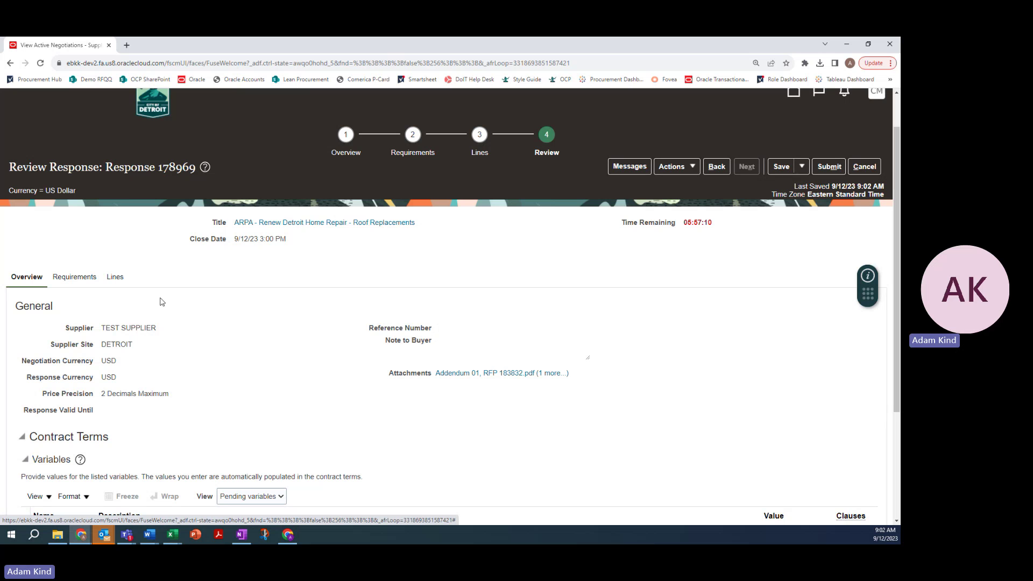
{"action": "left_click", "coordinate": [113, 277]}
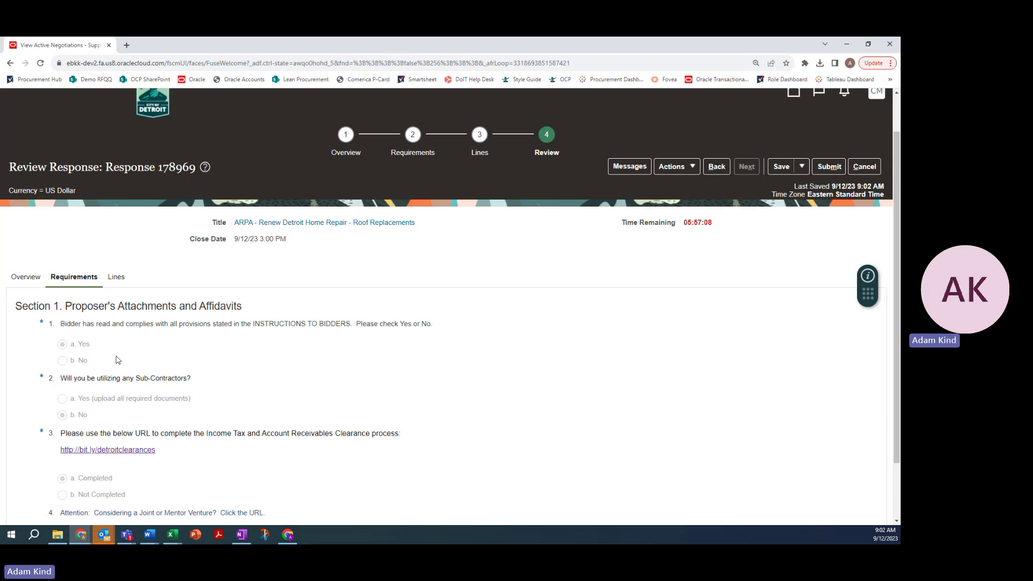
{"action": "scroll", "coordinate": [74, 323], "scroll_direction": "down", "scroll_amount": 1}
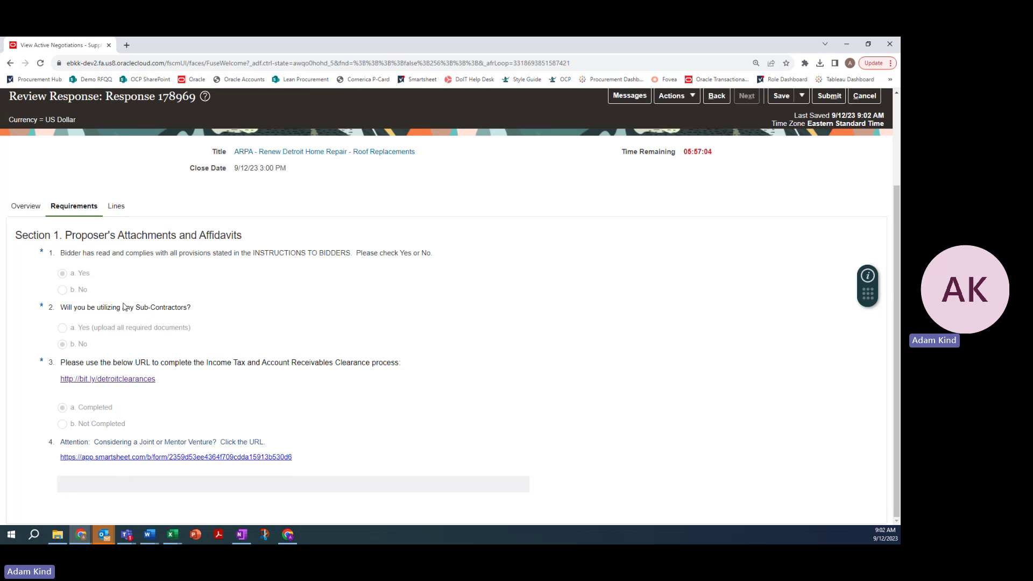
{"action": "left_click", "coordinate": [119, 207]}
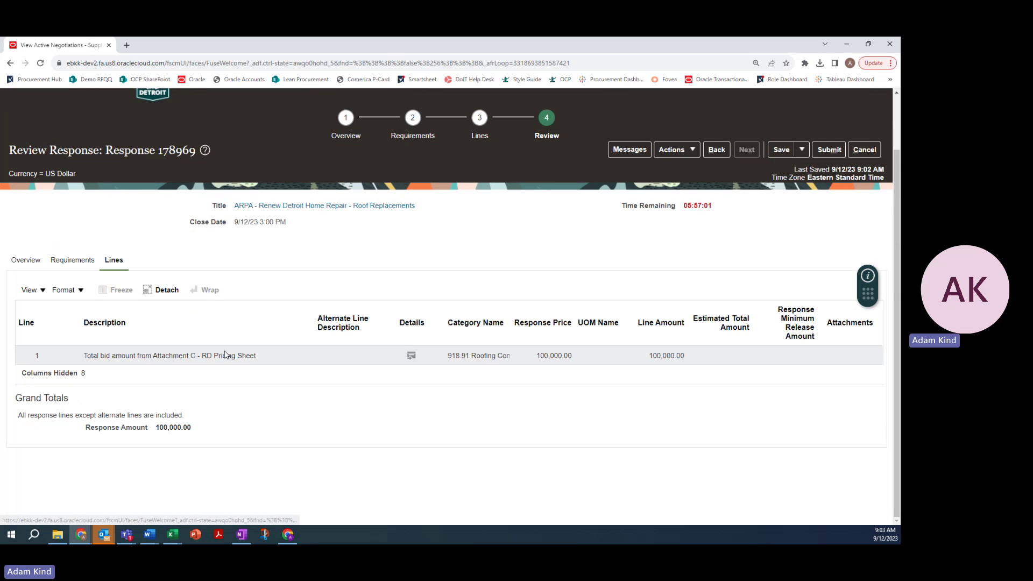
{"action": "scroll", "coordinate": [486, 387], "scroll_direction": "up", "scroll_amount": 2}
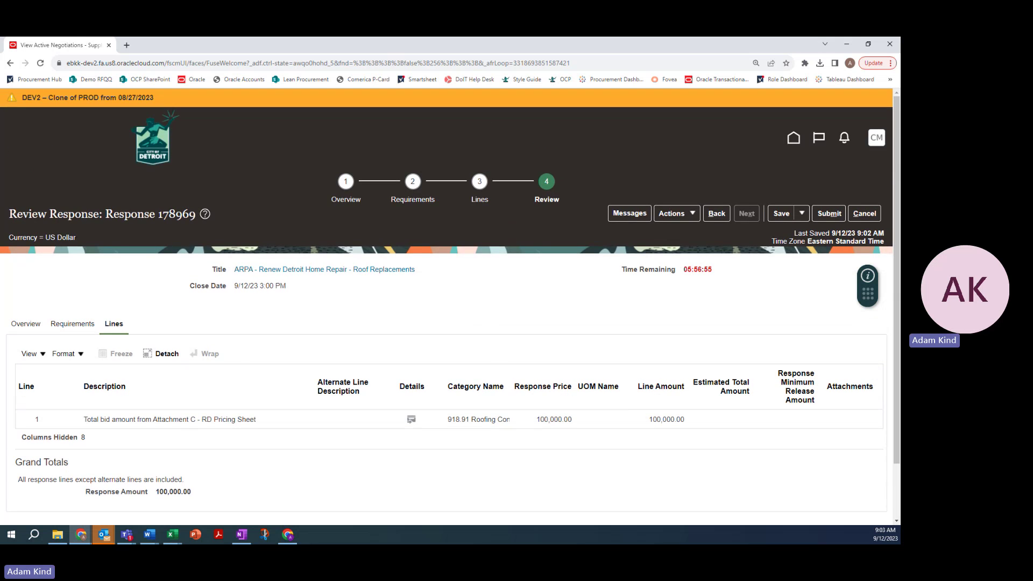
Submit the response, acknowledge the confirmation and close the request for proposal
{"action": "left_click", "coordinate": [826, 215]}
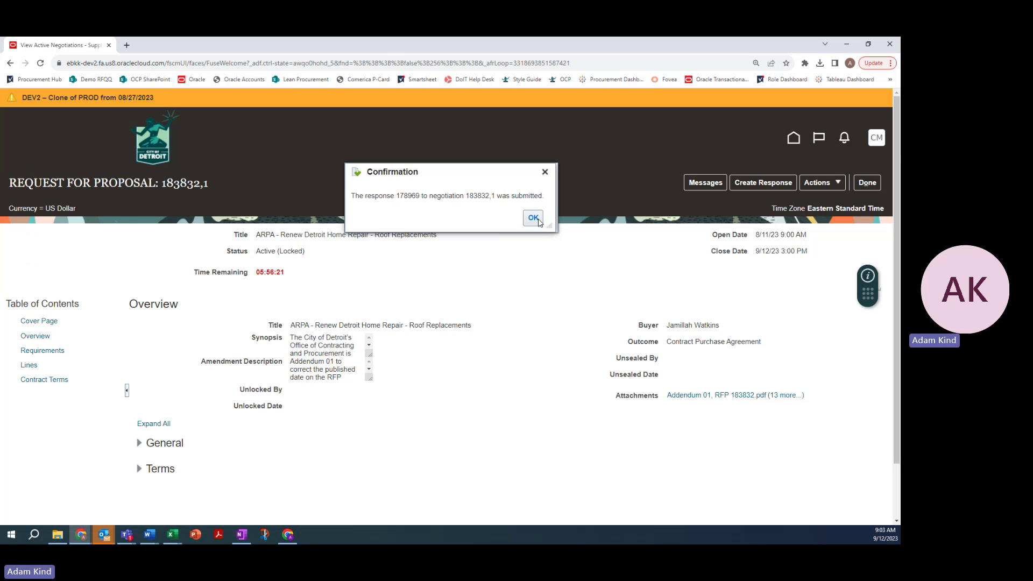
{"action": "left_click", "coordinate": [536, 219]}
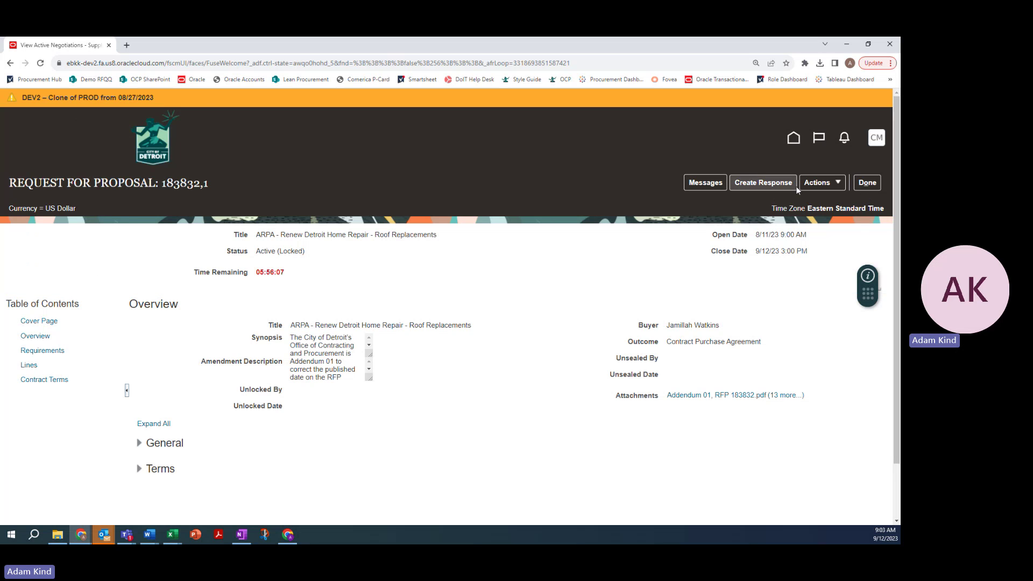
{"action": "left_click", "coordinate": [868, 184]}
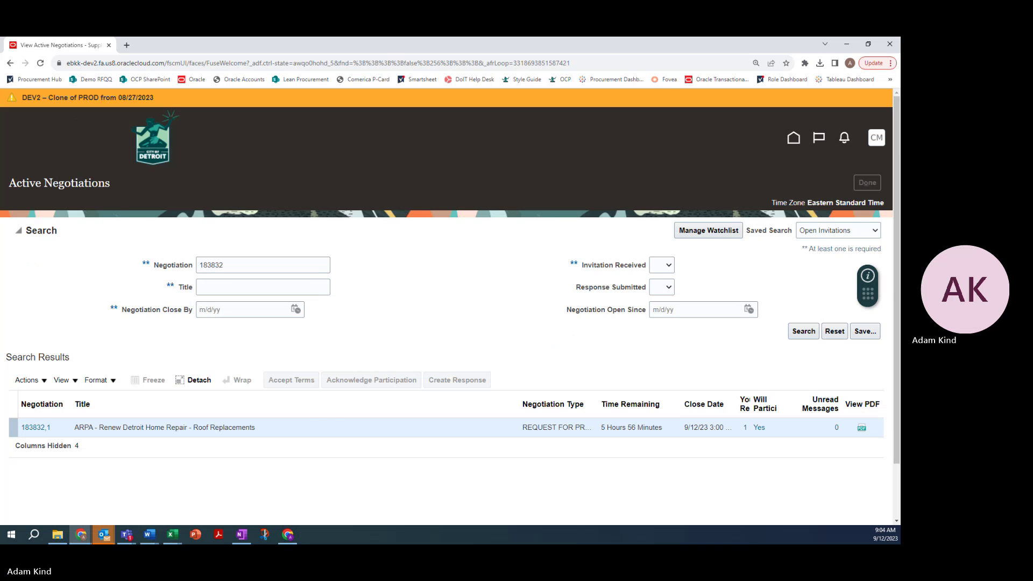
Return to the Supplier Portal overview and open Manage Responses to list the active and draft responses
{"action": "scroll", "coordinate": [173, 325], "scroll_direction": "down", "scroll_amount": 3}
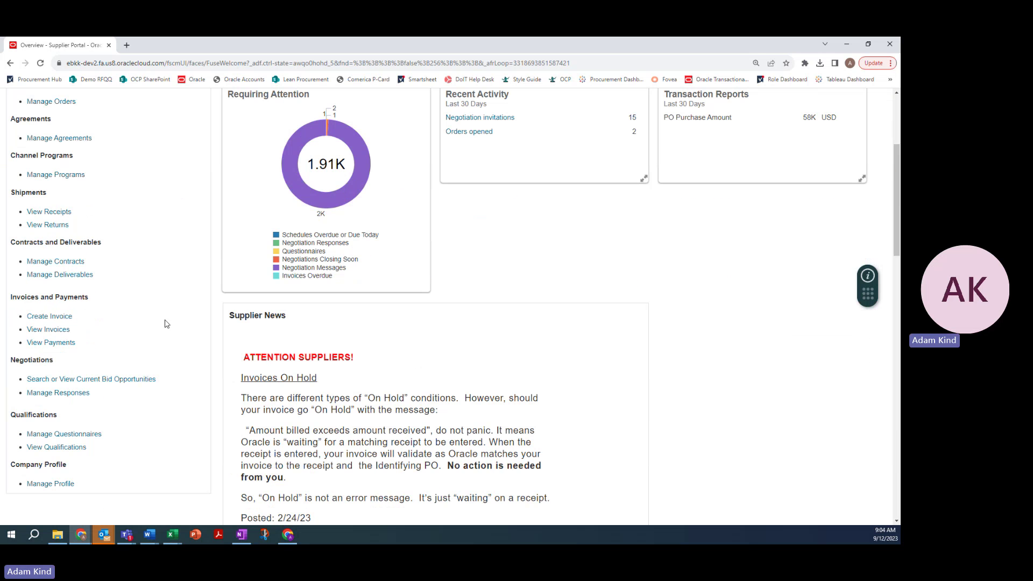
{"action": "scroll", "coordinate": [143, 304], "scroll_direction": "up", "scroll_amount": 3}
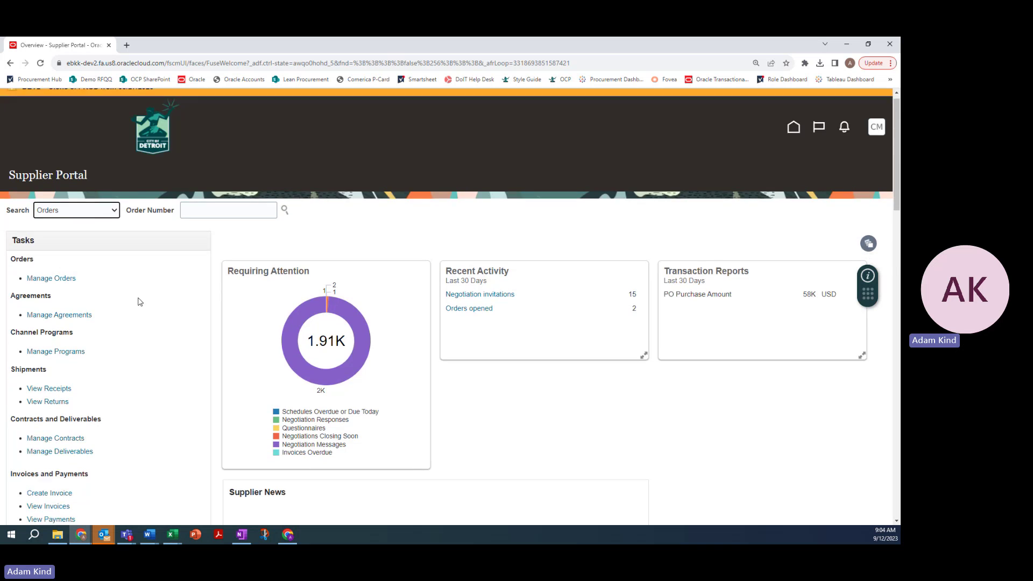
{"action": "scroll", "coordinate": [139, 302], "scroll_direction": "down", "scroll_amount": 3}
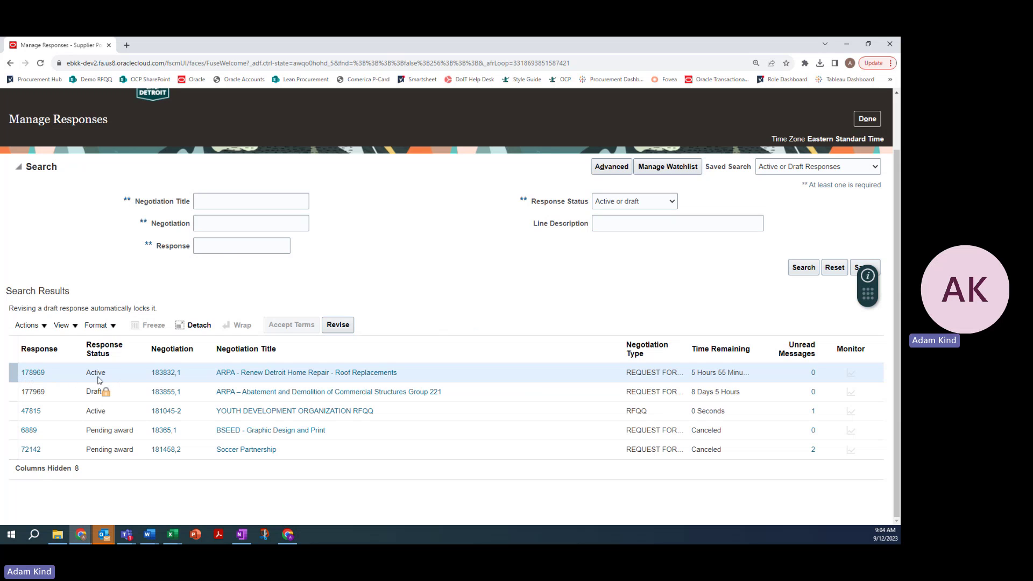
Open the active response for ARPA - Renew Detroit Home Repair - Roof Replacements and inspect its Overview, Requirements and attachments
{"action": "left_click", "coordinate": [164, 373]}
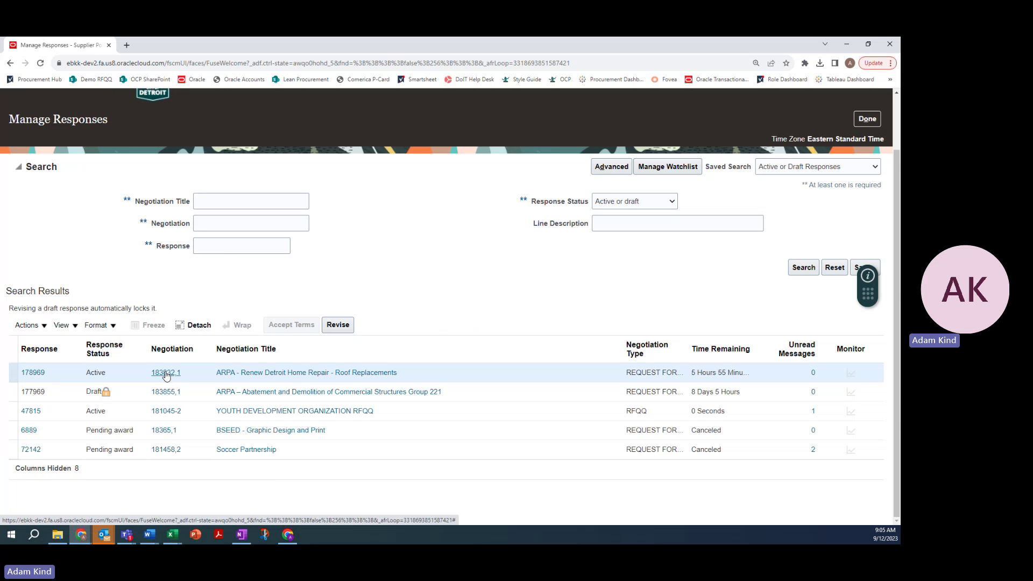
{"action": "left_click", "coordinate": [32, 378]}
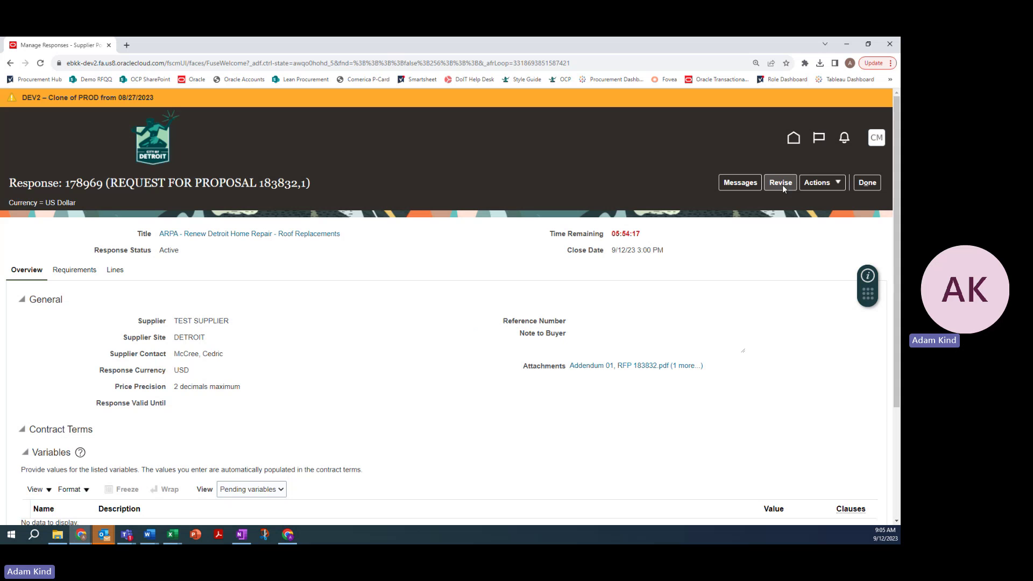
{"action": "scroll", "coordinate": [530, 362], "scroll_direction": "down", "scroll_amount": 2}
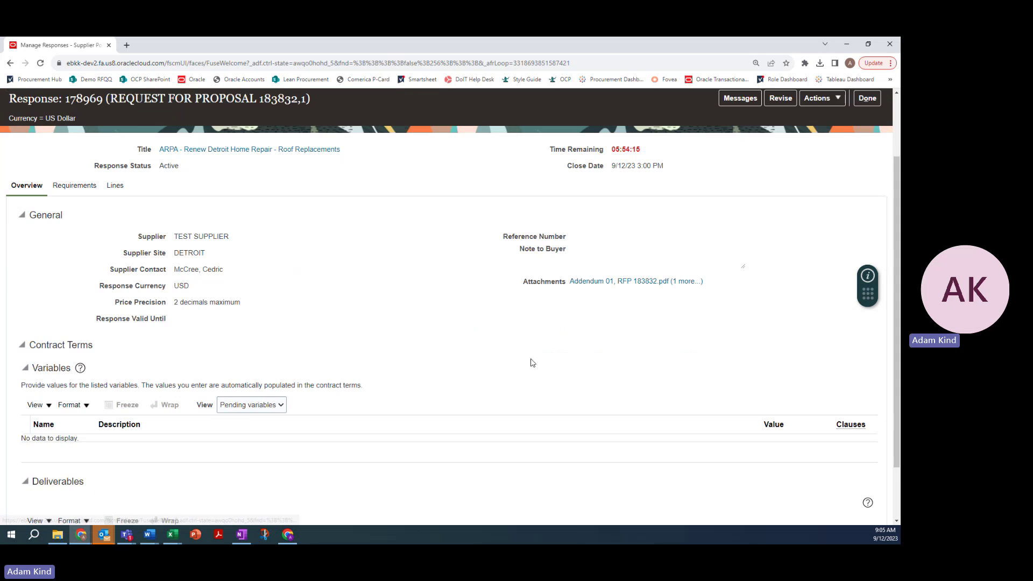
{"action": "scroll", "coordinate": [123, 269], "scroll_direction": "up", "scroll_amount": 2}
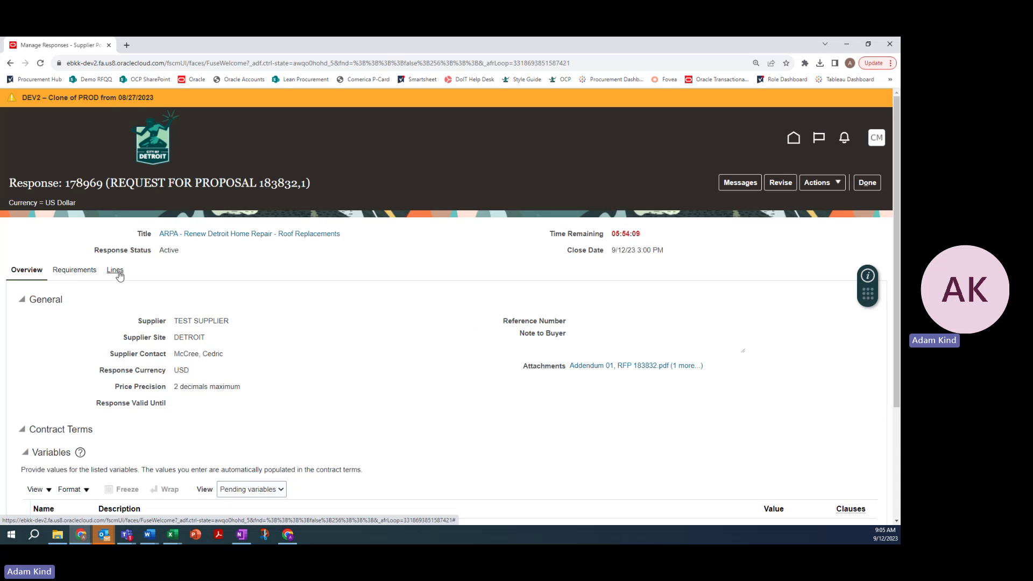
{"action": "left_click", "coordinate": [84, 273]}
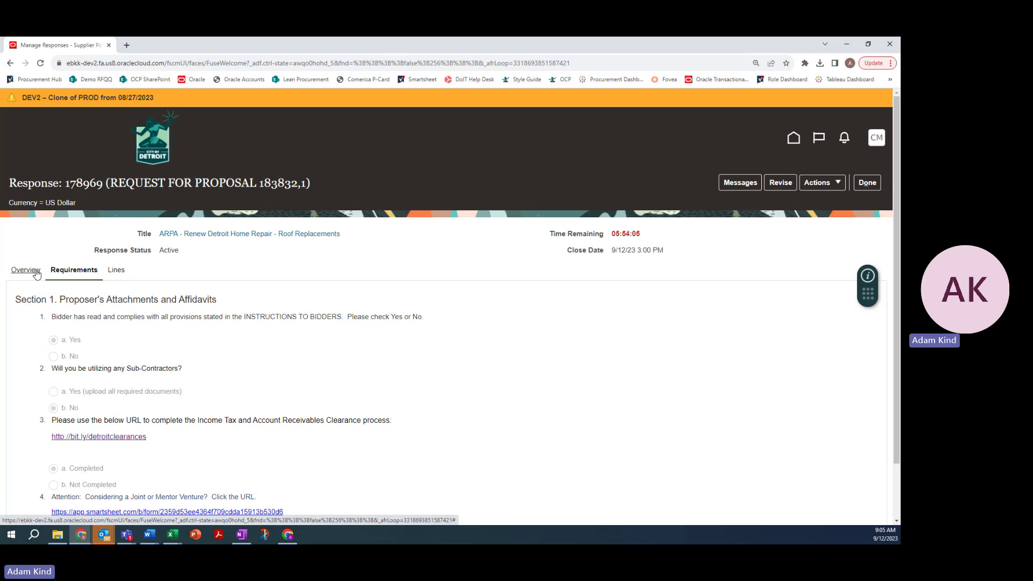
{"action": "left_click", "coordinate": [689, 365]}
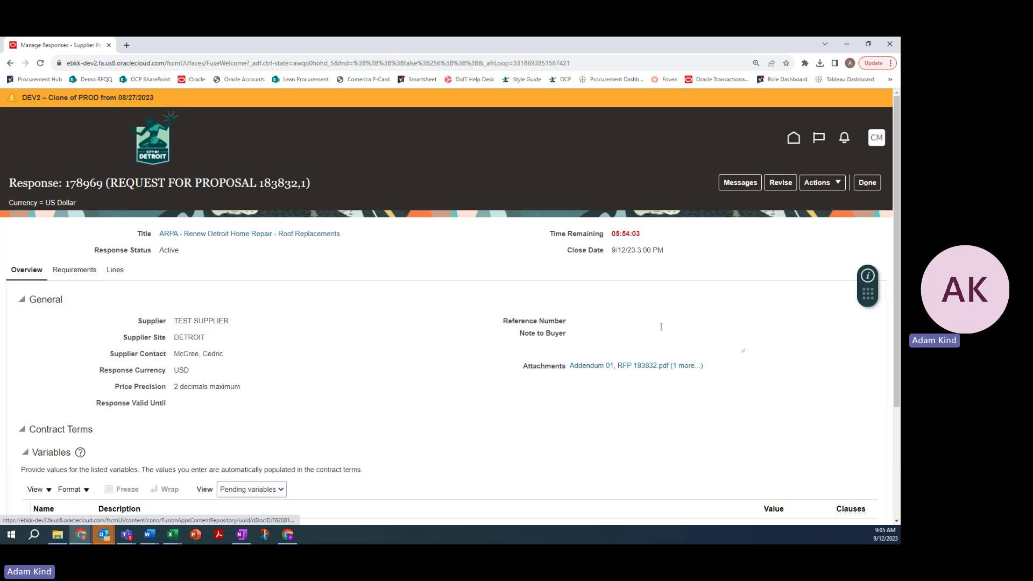
Start a revision of the Roof Replacements response and attach the file E2-A-SC ENVIRO-3051863 v3 amgk.xlsx
{"action": "left_click", "coordinate": [781, 184]}
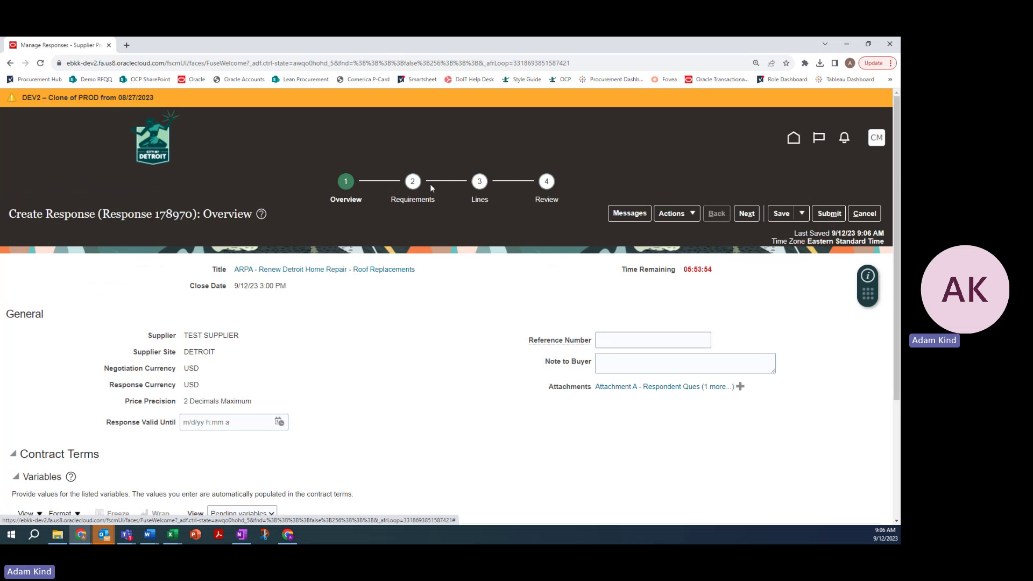
{"action": "left_click", "coordinate": [741, 387]}
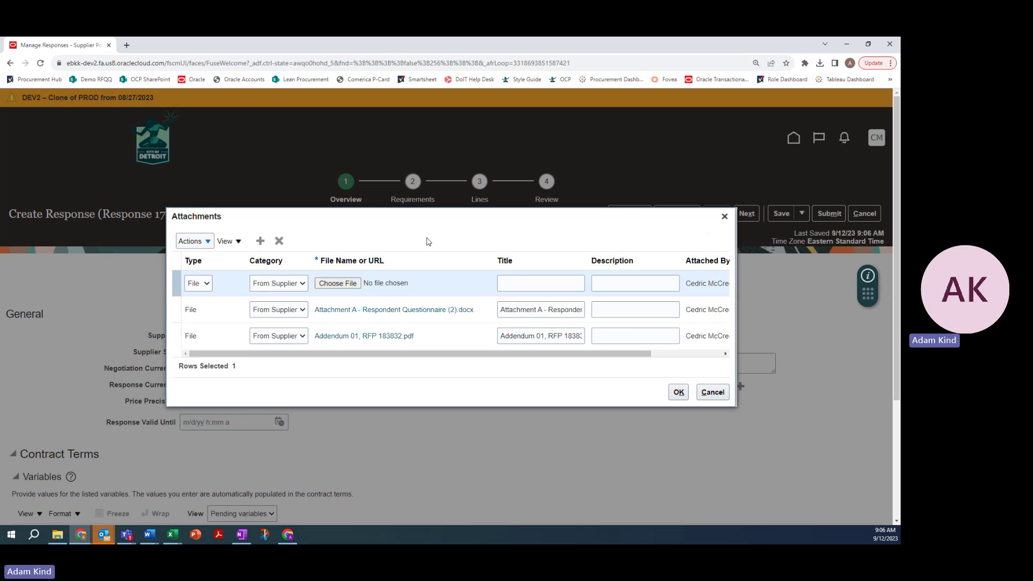
{"action": "left_click", "coordinate": [346, 283]}
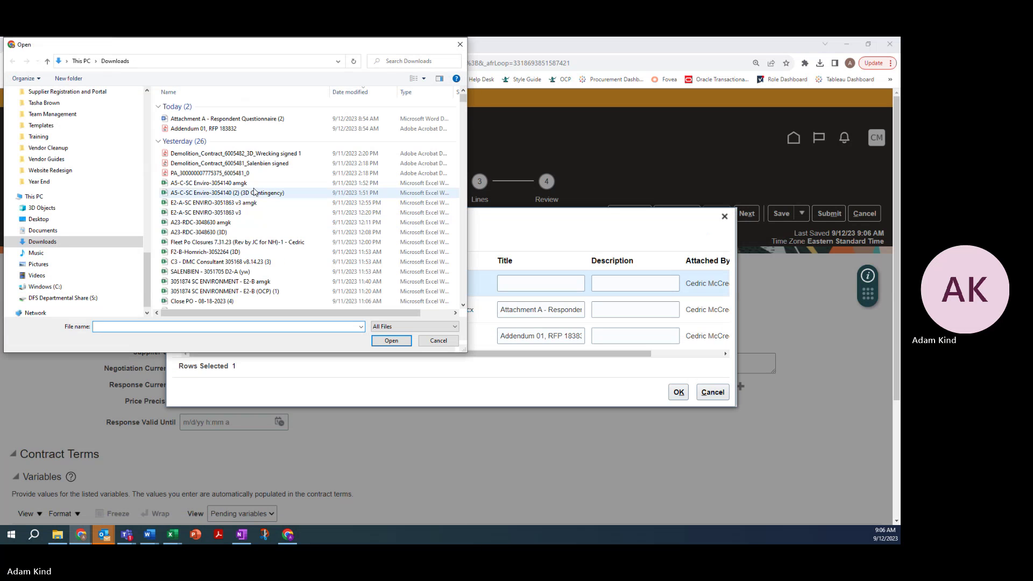
{"action": "left_click", "coordinate": [226, 203]}
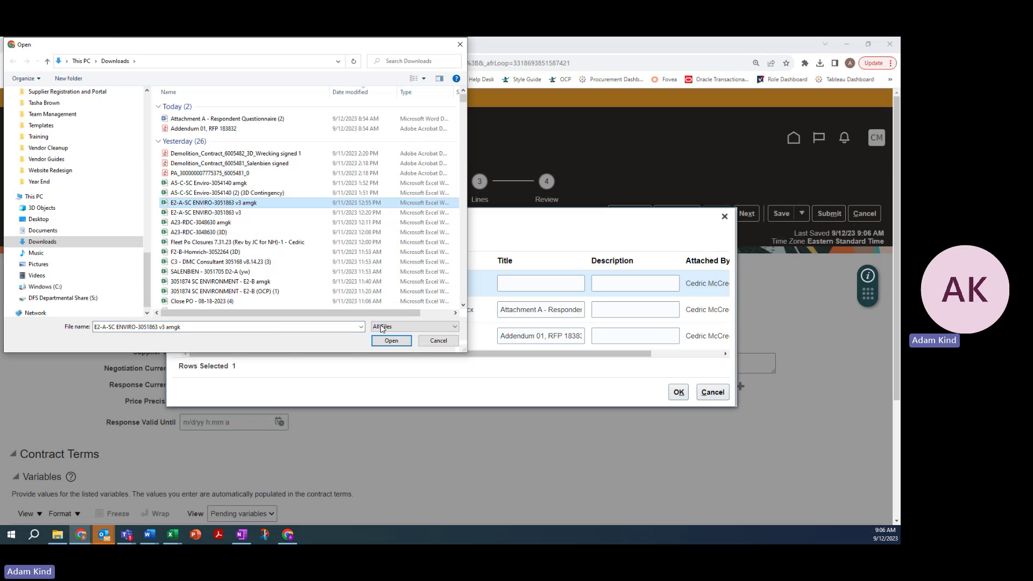
{"action": "left_click", "coordinate": [395, 347]}
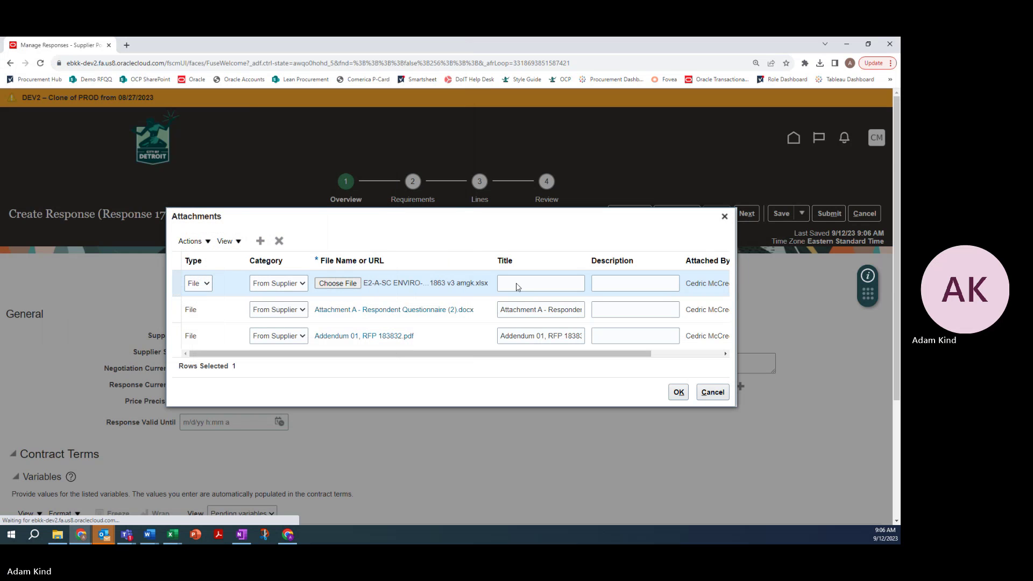
{"action": "left_click", "coordinate": [677, 393]}
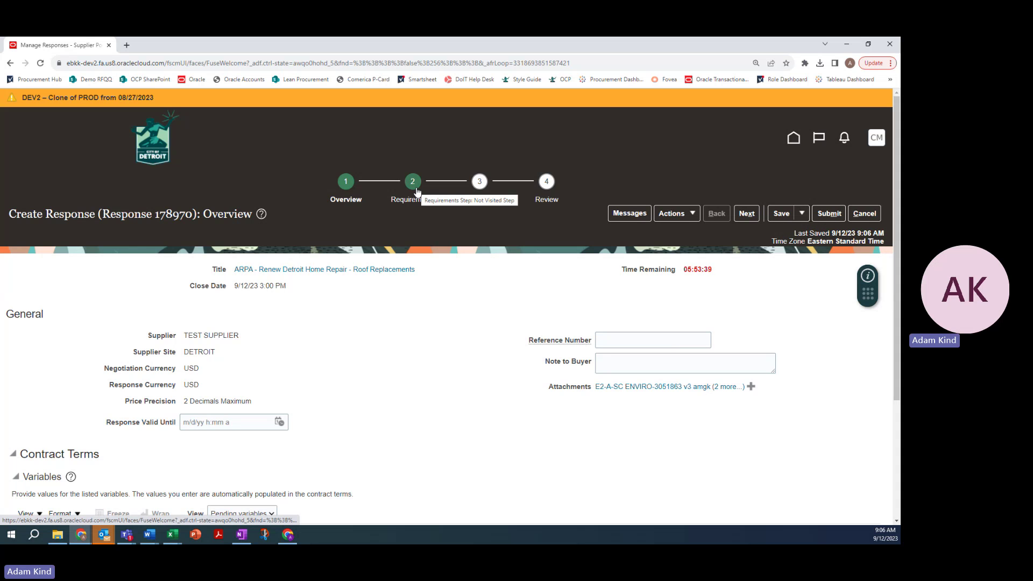
Check the revised response's Overview and its list of attachments in the Review stage
{"action": "left_click", "coordinate": [545, 183]}
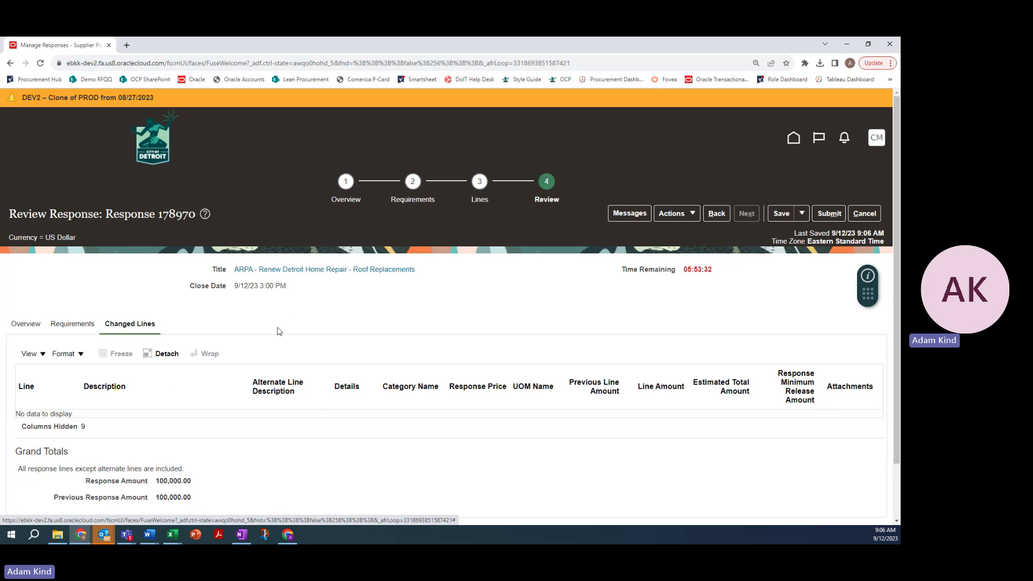
{"action": "left_click", "coordinate": [35, 324]}
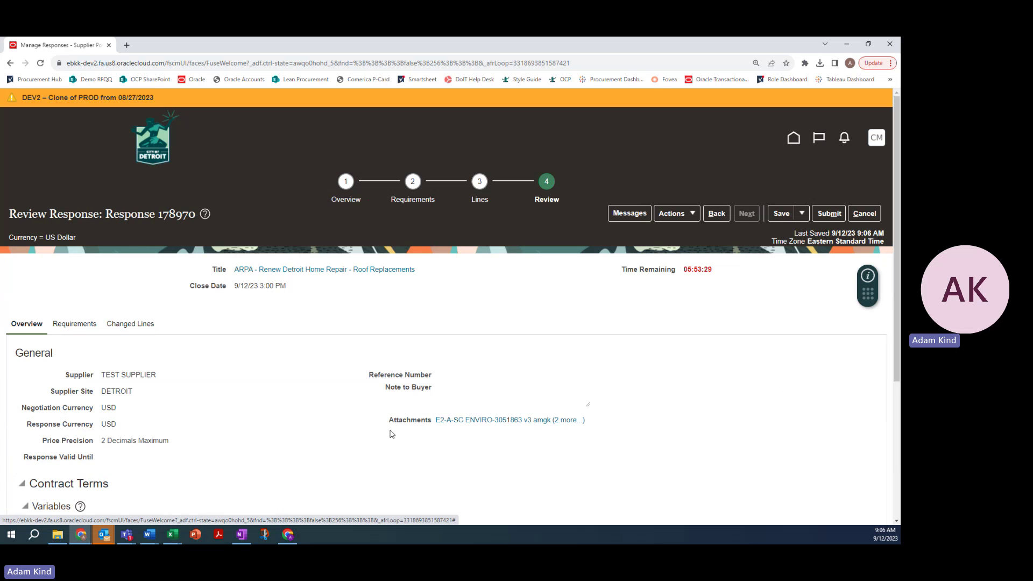
{"action": "left_click", "coordinate": [560, 419]}
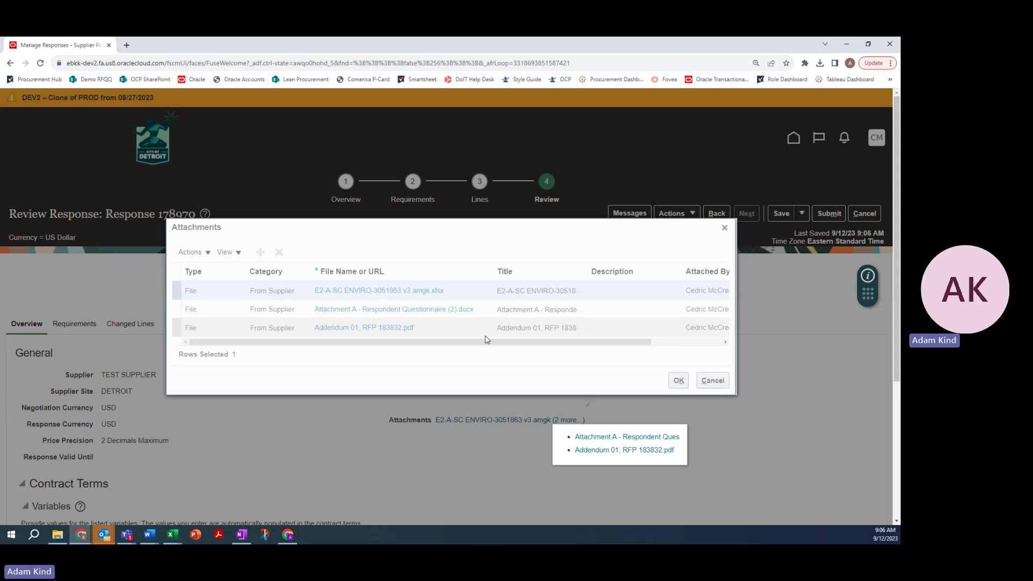
{"action": "left_click", "coordinate": [679, 380]}
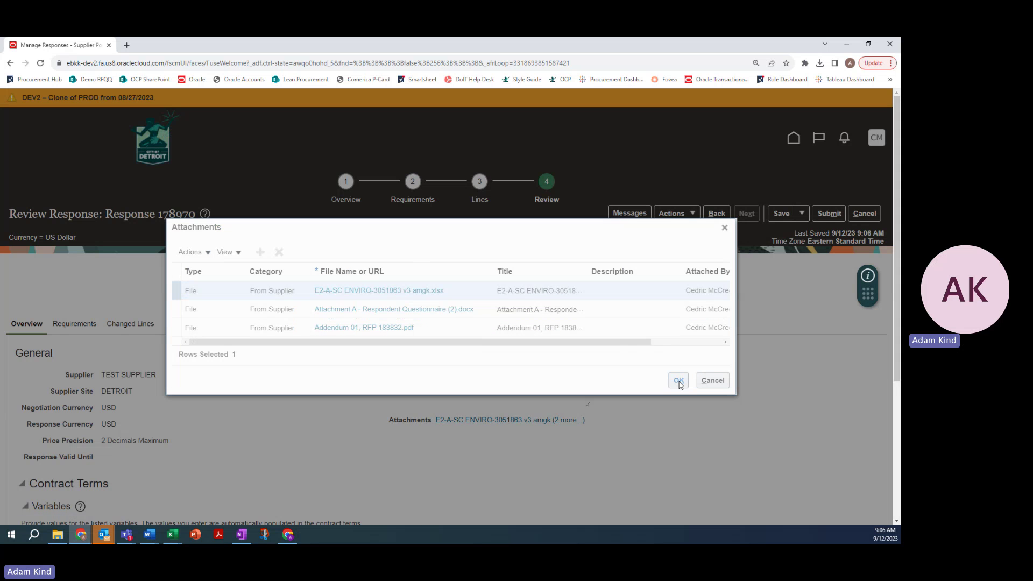
{"action": "left_click", "coordinate": [679, 380]}
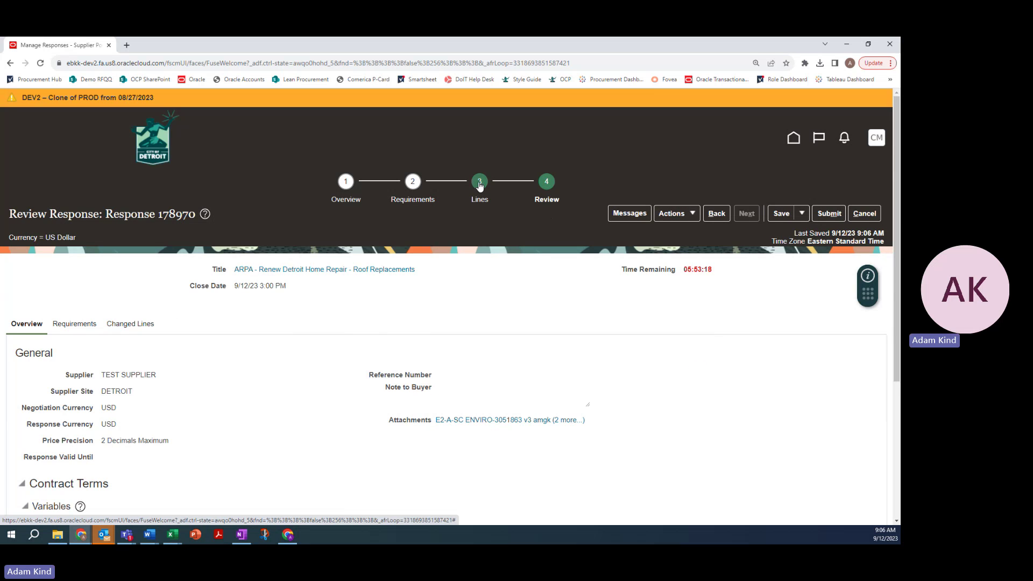
Change the Response Price of line 1 in the revised response to 100,000.01
{"action": "left_click", "coordinate": [480, 183]}
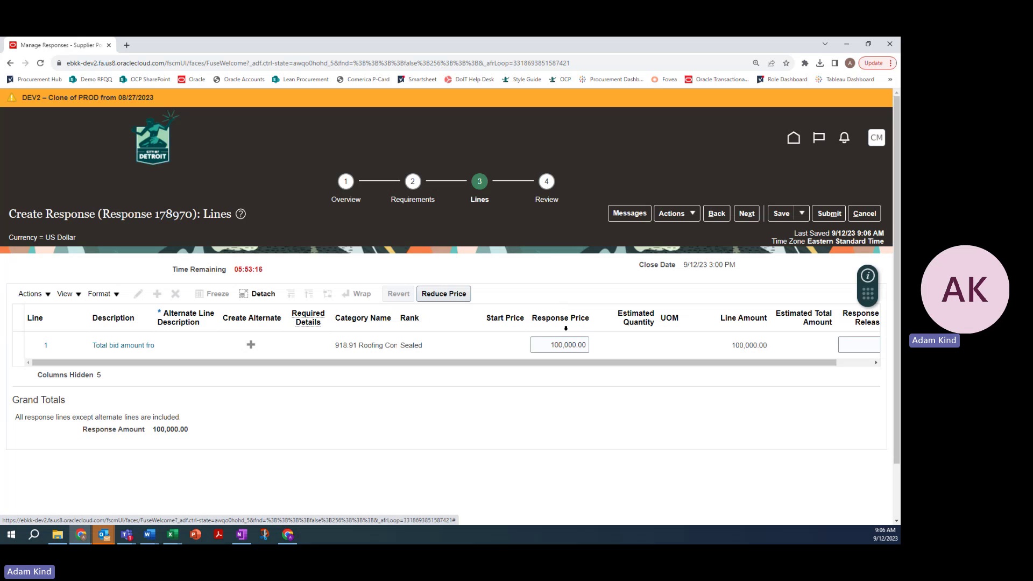
{"action": "left_click_drag", "start_coordinate": [579, 345], "coordinate": [588, 345]}
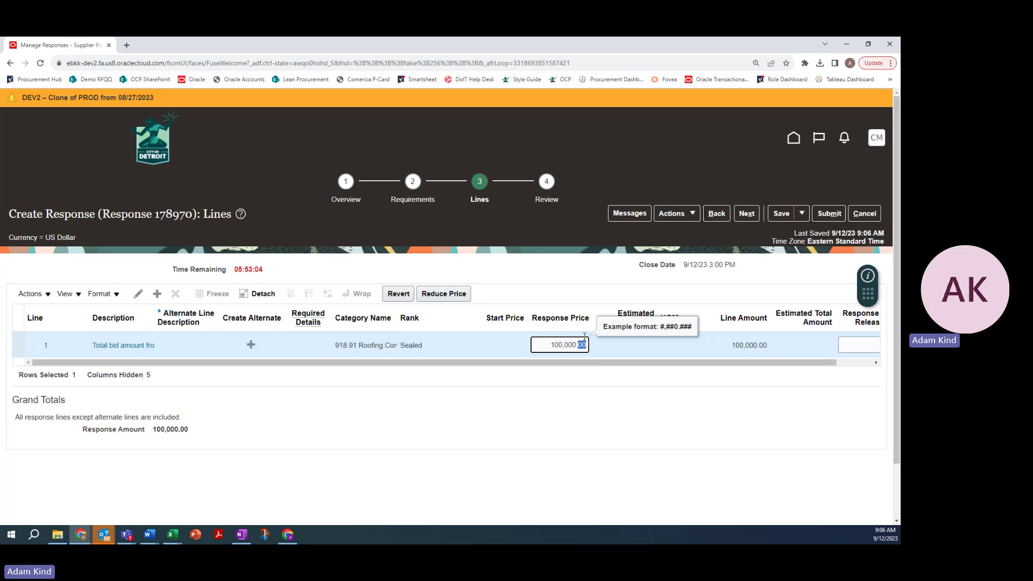
{"action": "type", "text": "01"}
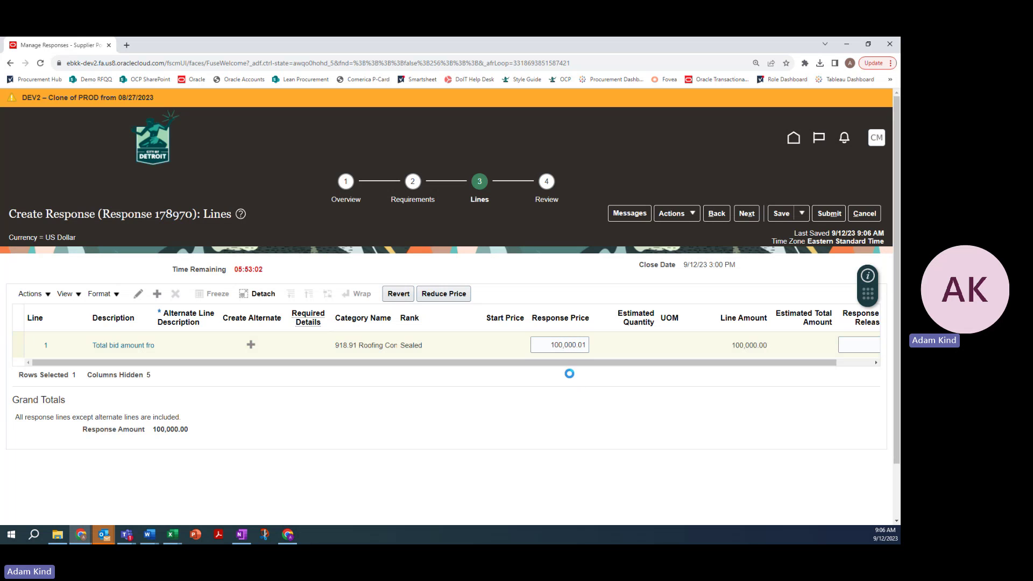
{"action": "left_click", "coordinate": [567, 374]}
Submit the revised response, acknowledge the confirmation and close the earlier response
{"action": "left_click", "coordinate": [829, 213]}
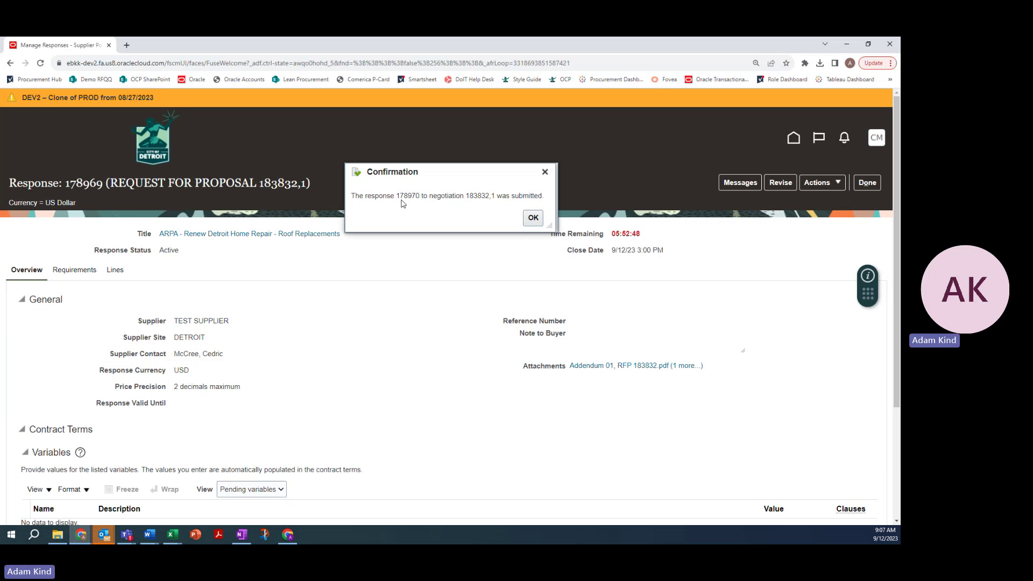
{"action": "left_click", "coordinate": [533, 218]}
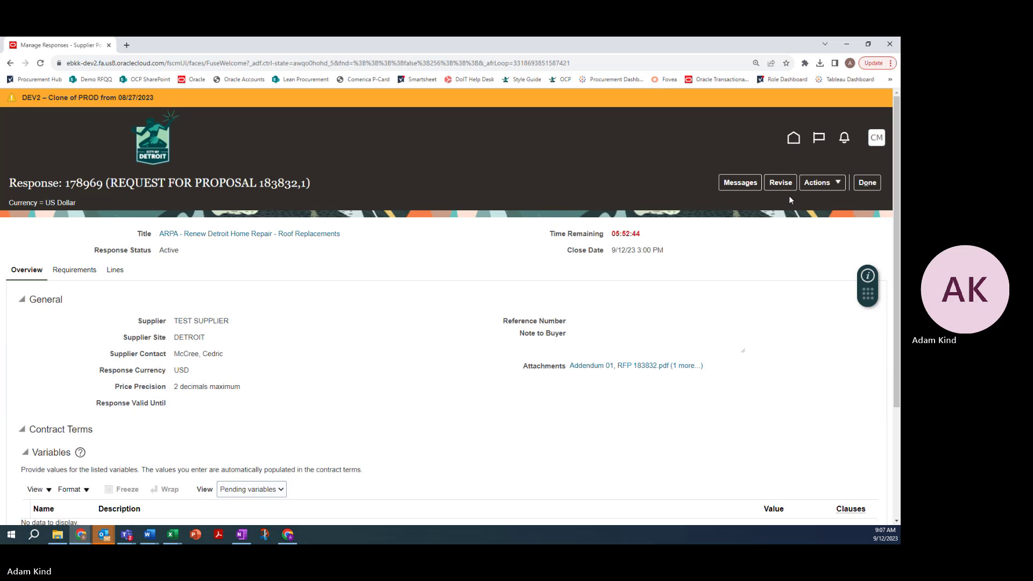
{"action": "left_click", "coordinate": [864, 184]}
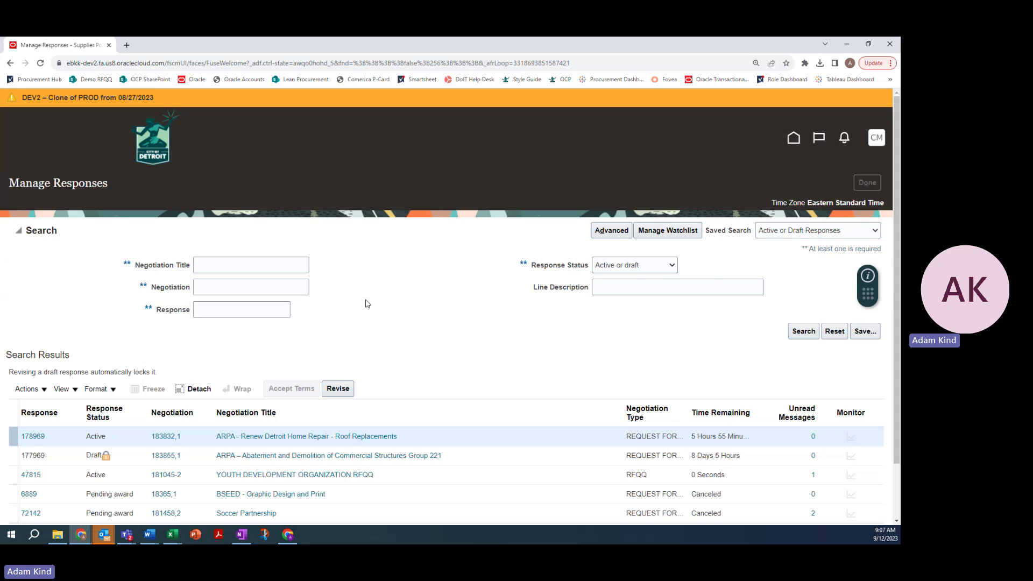
Reopen Manage Responses from the Supplier Portal overview and check the Roof Replacements entry among the active and draft responses
{"action": "scroll", "coordinate": [81, 355], "scroll_direction": "down", "scroll_amount": 5}
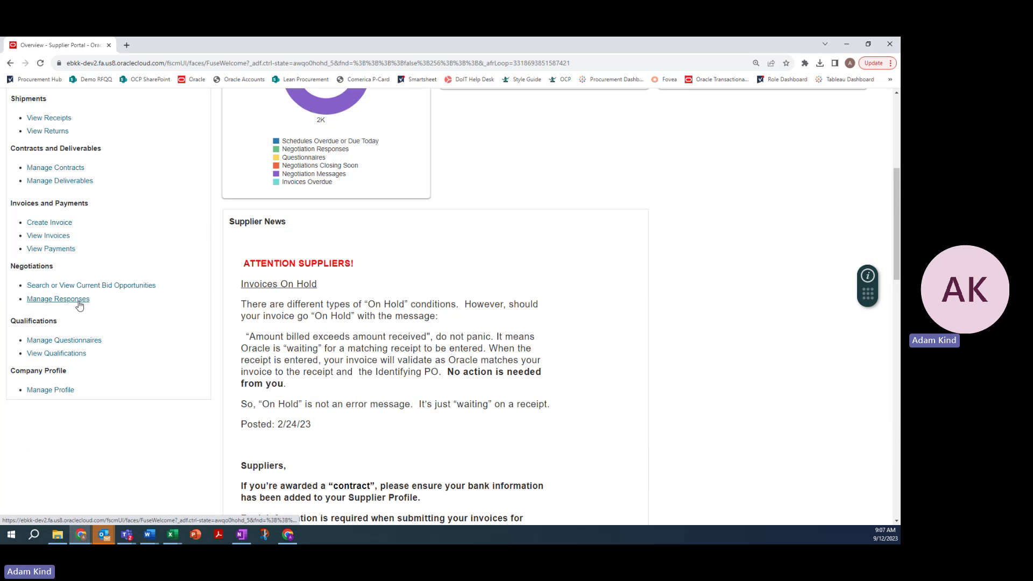
{"action": "left_click", "coordinate": [79, 302]}
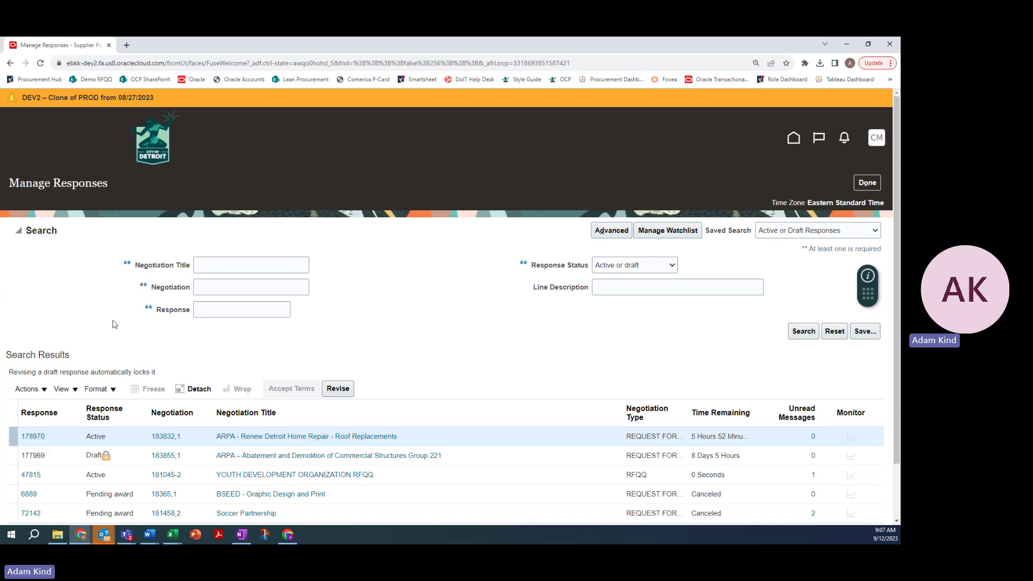
{"action": "scroll", "coordinate": [113, 324], "scroll_direction": "down", "scroll_amount": 1}
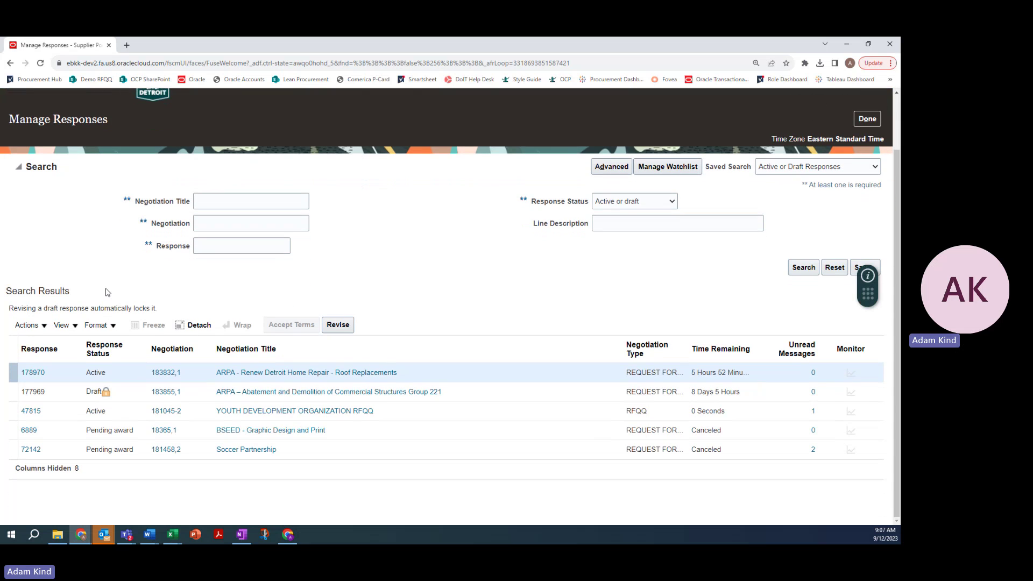